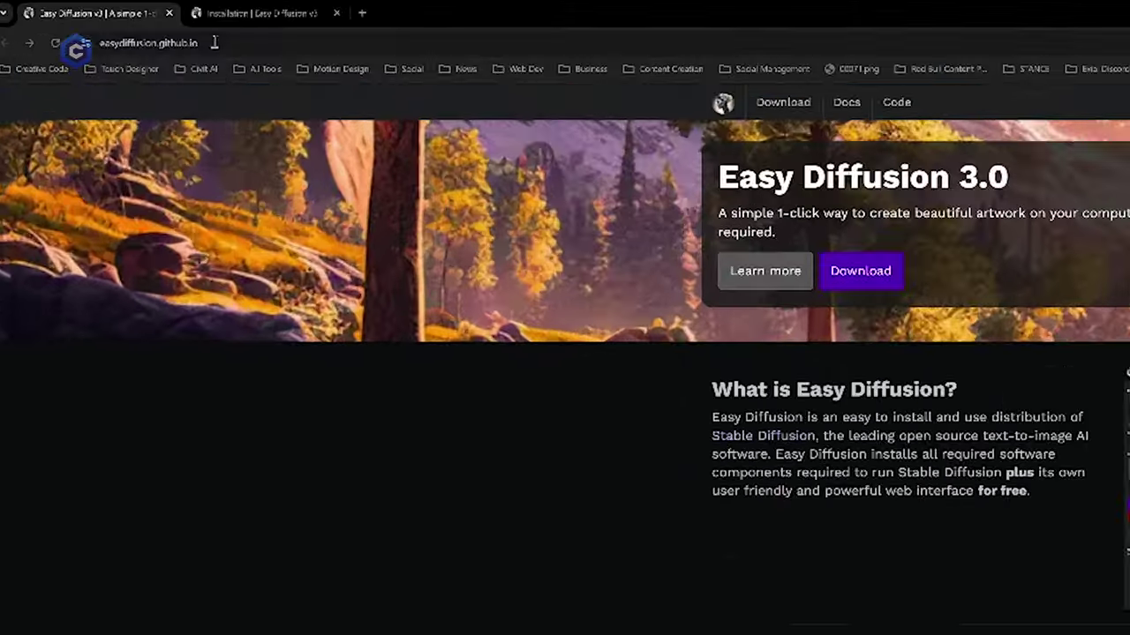
Open the Easy Diffusion Installation docs page via the purple Download button
{"action": "left_click", "coordinate": [213, 42]}
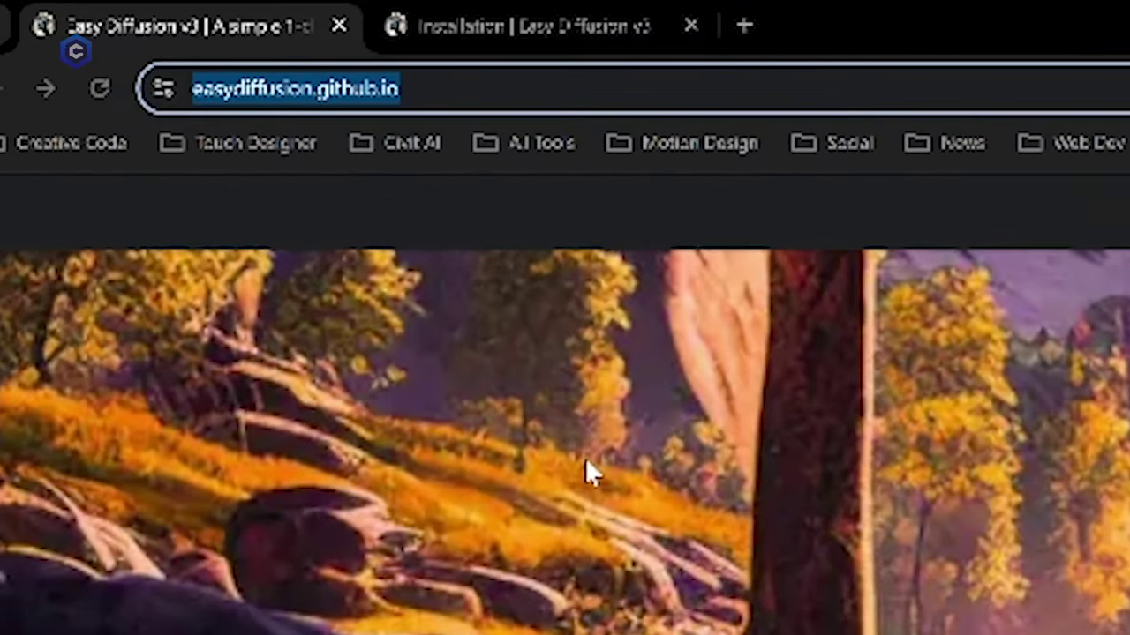
{"action": "key", "text": "Escape"}
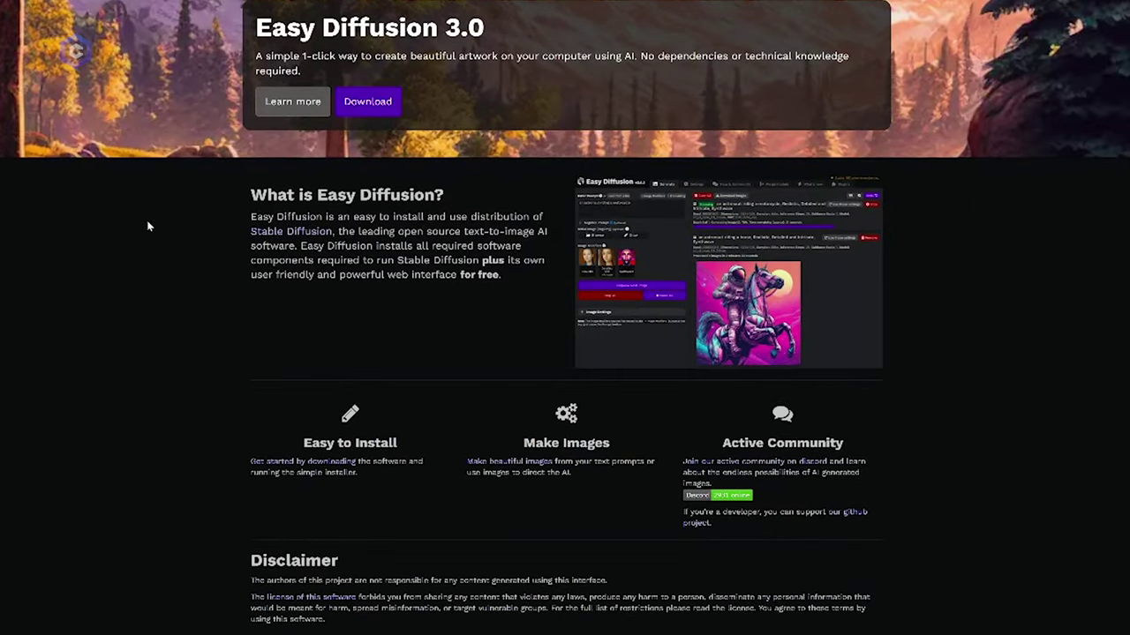
{"action": "left_click", "coordinate": [367, 102]}
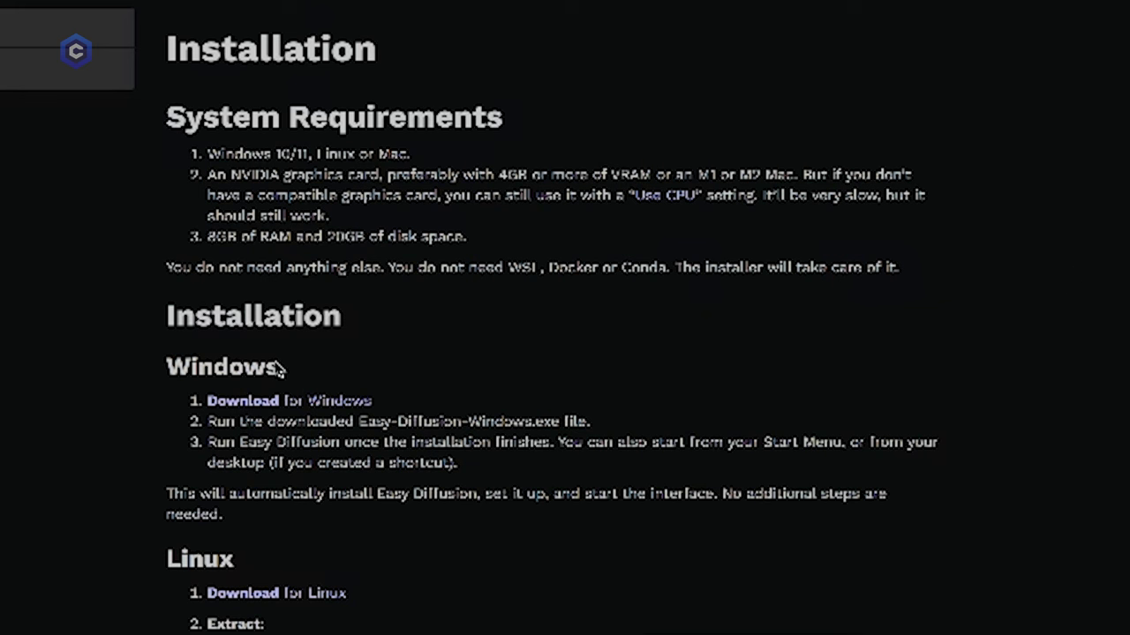
Download Easy-Diffusion-Windows.exe and launch it from the Downloads folder
{"action": "left_click", "coordinate": [258, 404]}
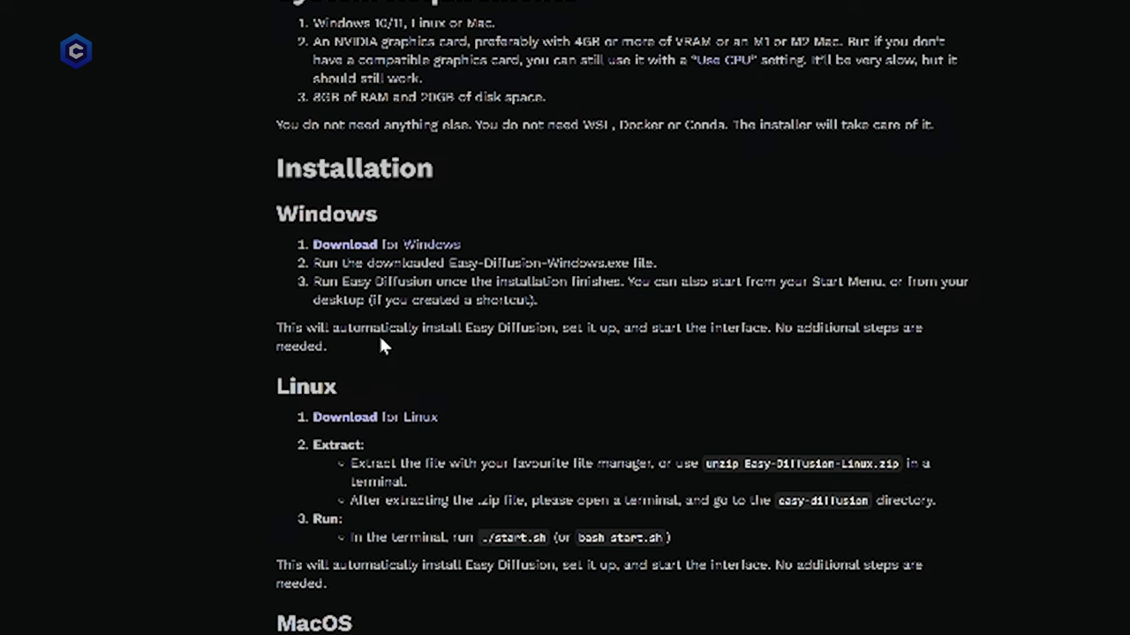
{"action": "left_click_drag", "start_coordinate": [390, 342], "coordinate": [262, 272]}
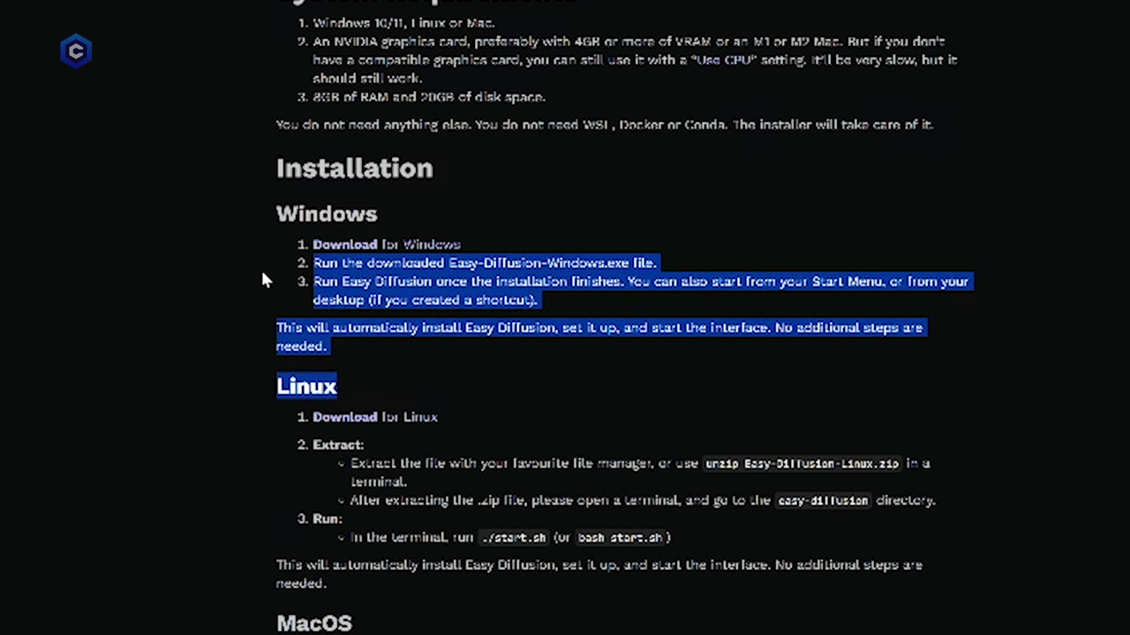
{"action": "left_click", "coordinate": [788, 362]}
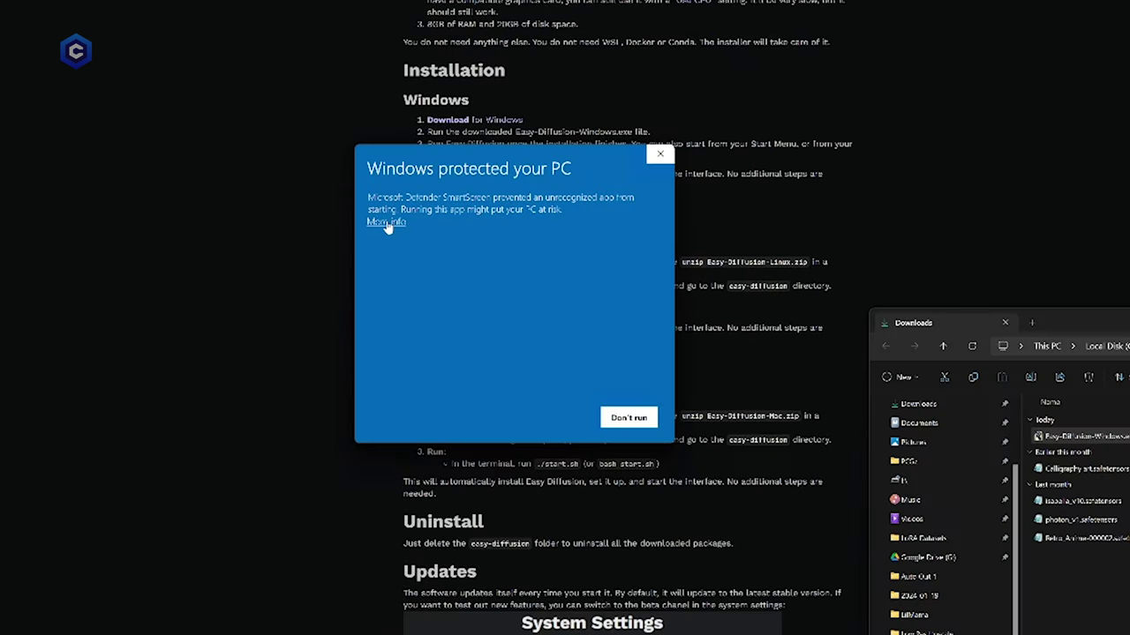
{"action": "left_click", "coordinate": [380, 224]}
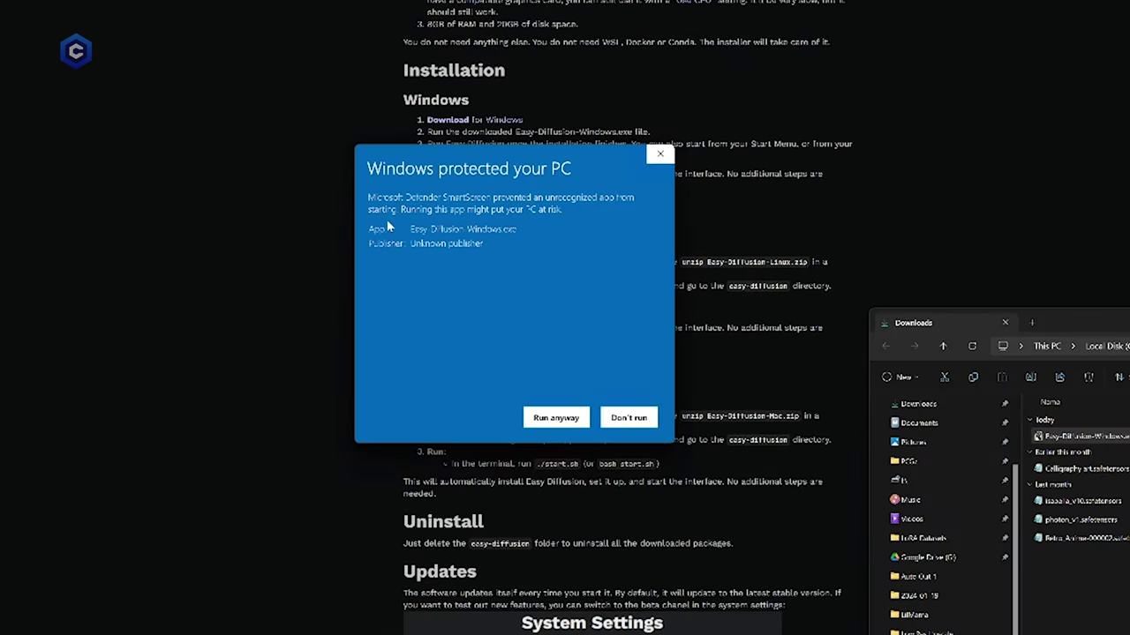
Allow Easy-Diffusion-Windows.exe past SmartScreen using More info and Run anyway
{"action": "left_click", "coordinate": [553, 421]}
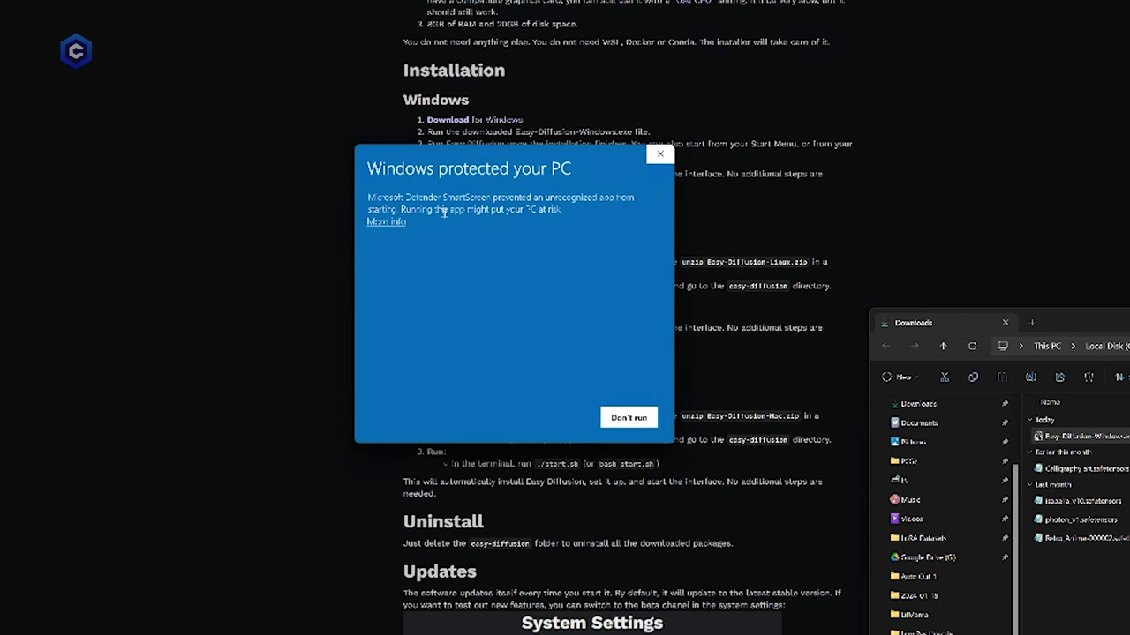
{"action": "left_click", "coordinate": [385, 223]}
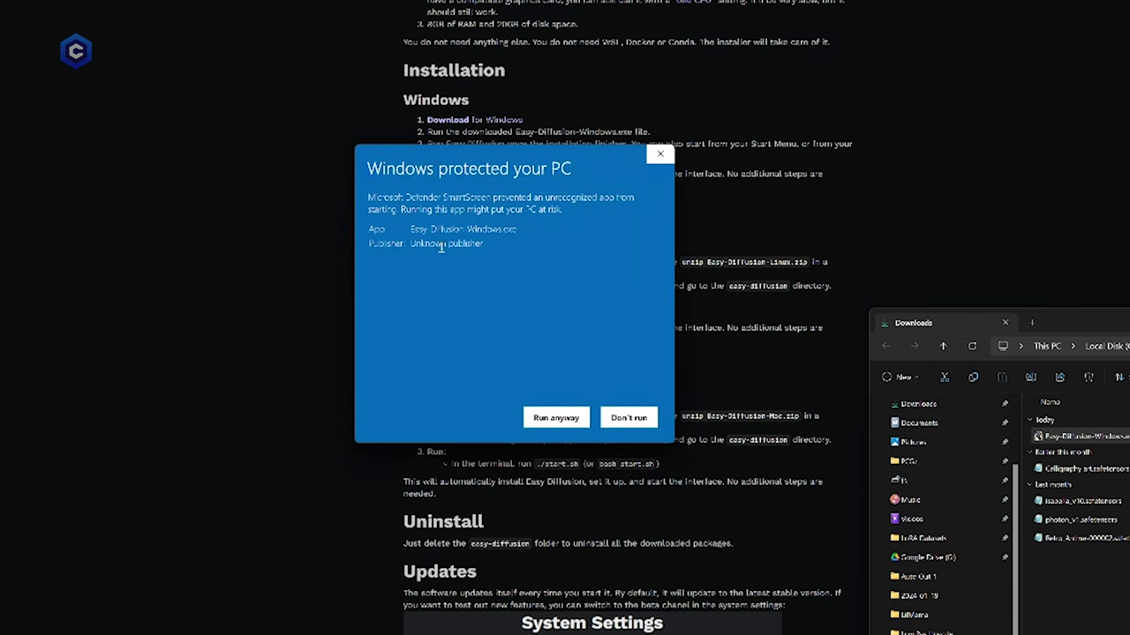
{"action": "left_click", "coordinate": [565, 421]}
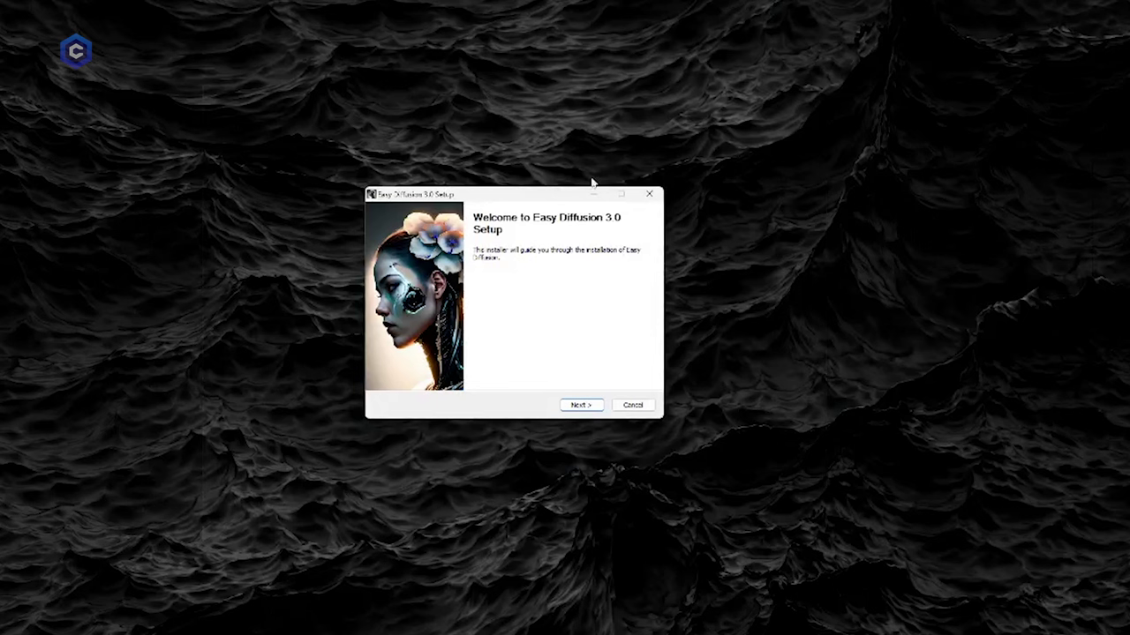
Close the duplicate Easy Diffusion setup window and confirm quitting it
{"action": "left_click", "coordinate": [377, 279]}
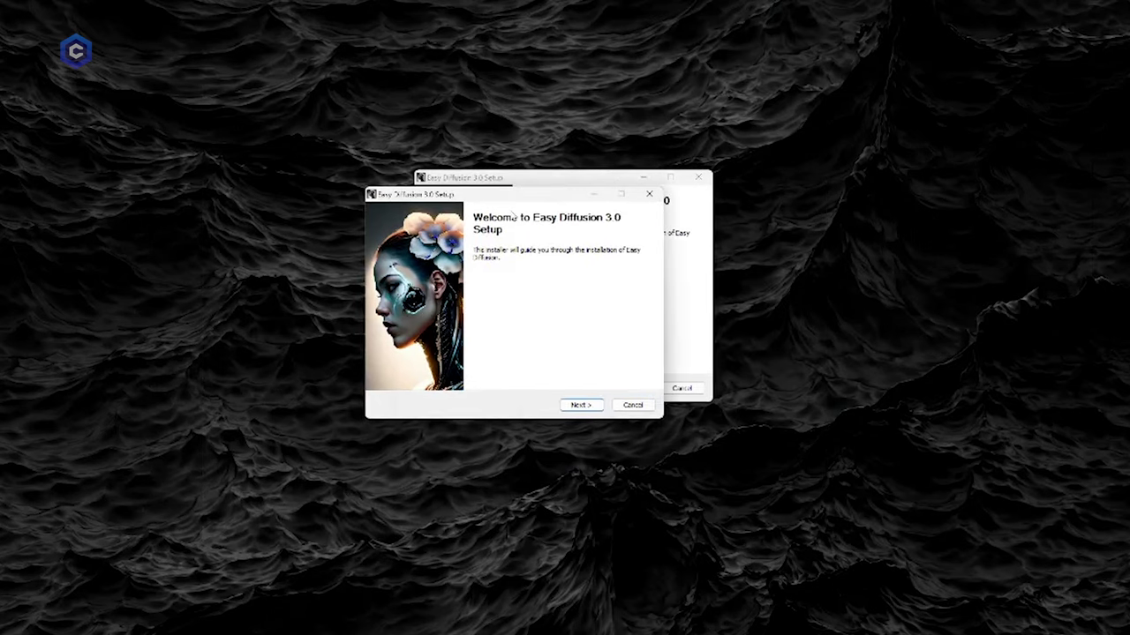
{"action": "left_click", "coordinate": [651, 195]}
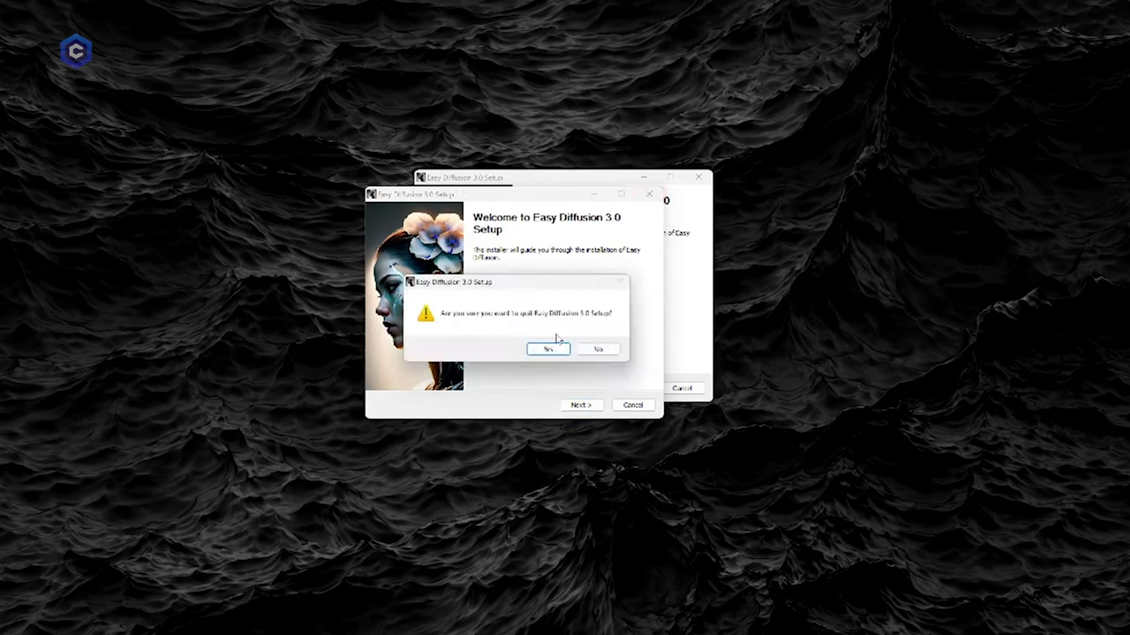
{"action": "left_click", "coordinate": [554, 346]}
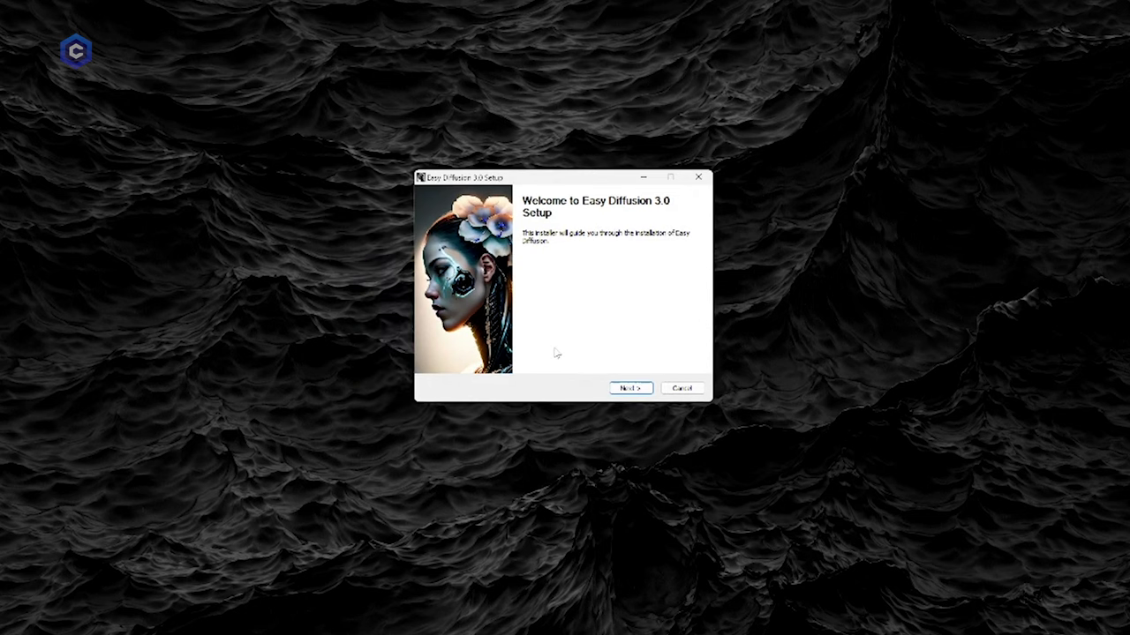
Accept the license and install Easy Diffusion 3.0 into C:\EasyDiffusion
{"action": "left_click", "coordinate": [628, 389]}
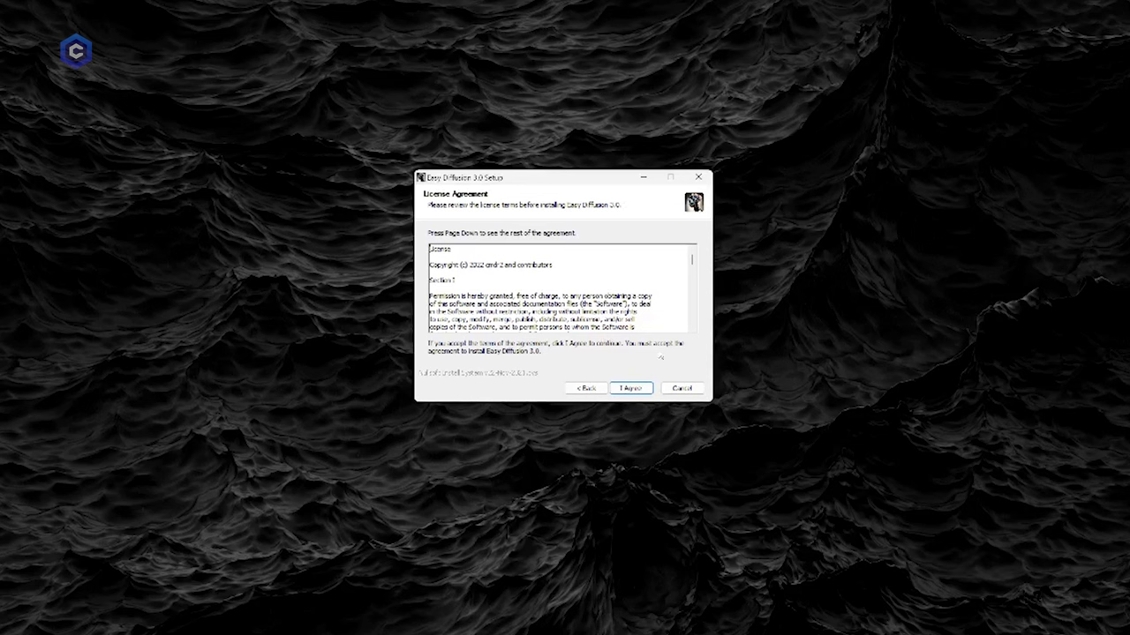
{"action": "scroll", "coordinate": [652, 397], "scroll_direction": "down", "scroll_amount": 7}
{"action": "left_click", "coordinate": [628, 390]}
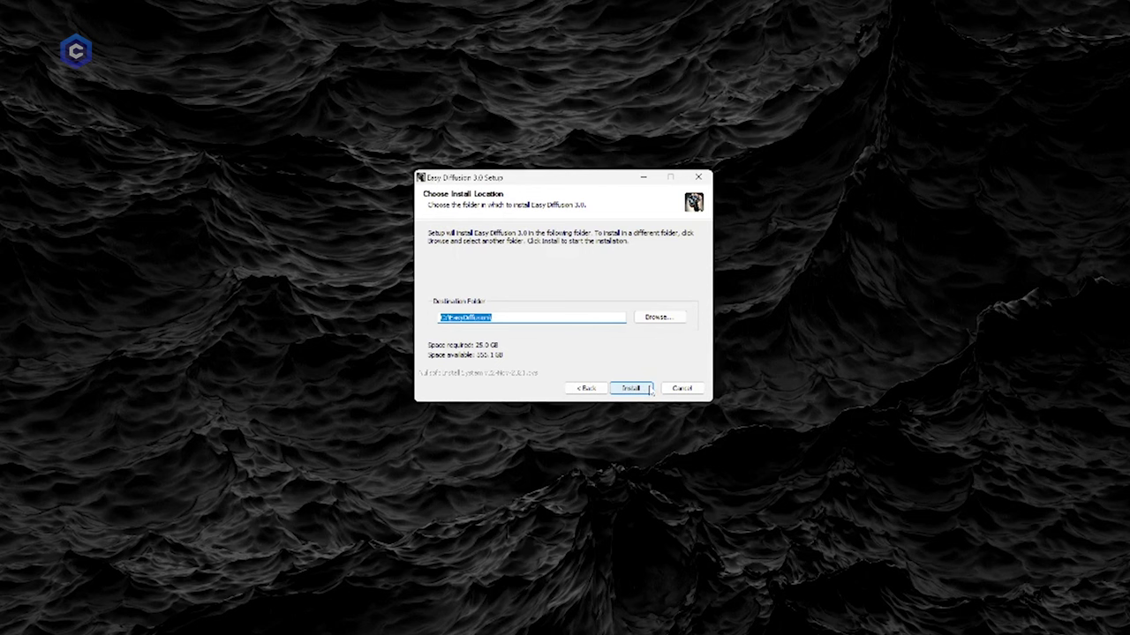
{"action": "left_click", "coordinate": [514, 317]}
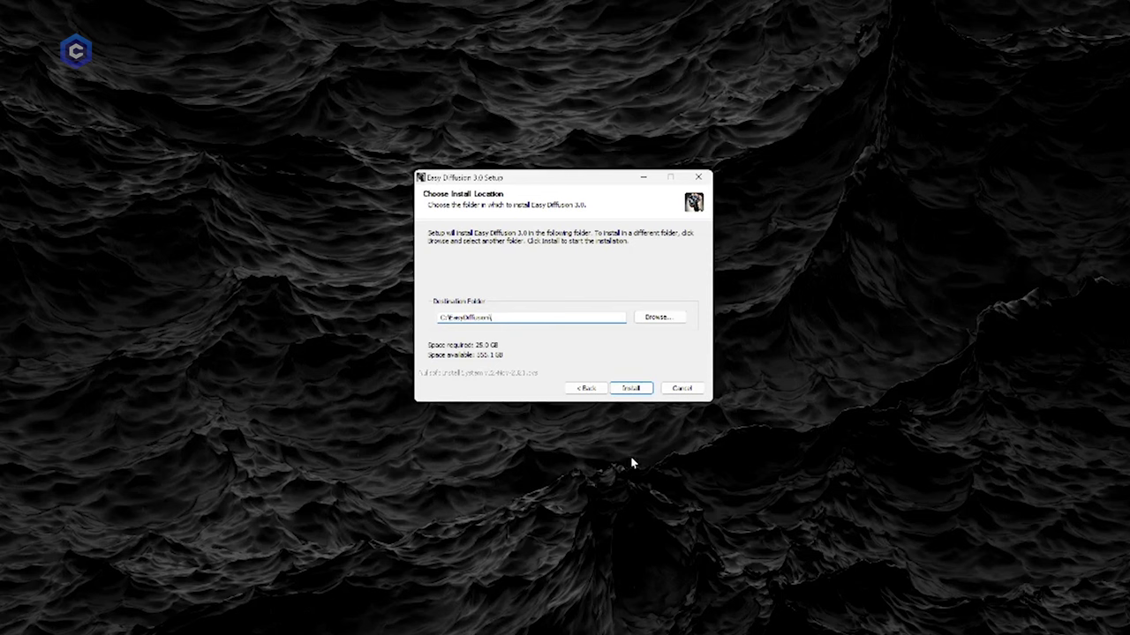
{"action": "left_click", "coordinate": [630, 389]}
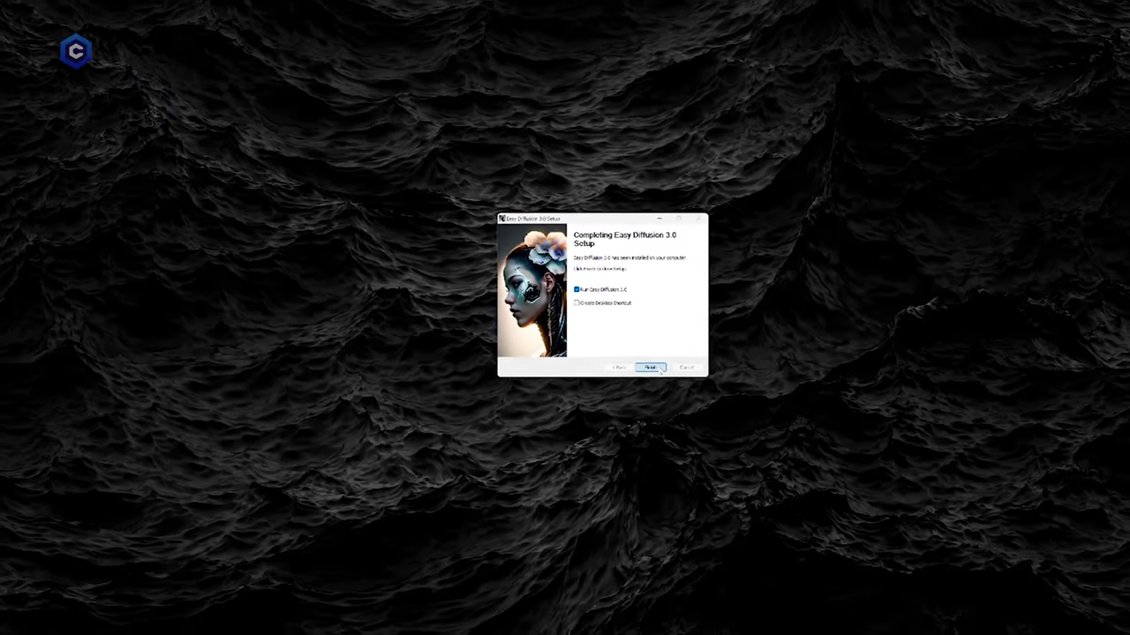
Finish setup with Run Easy Diffusion 3.0 checked and move the console window to the top right
{"action": "left_click", "coordinate": [686, 382]}
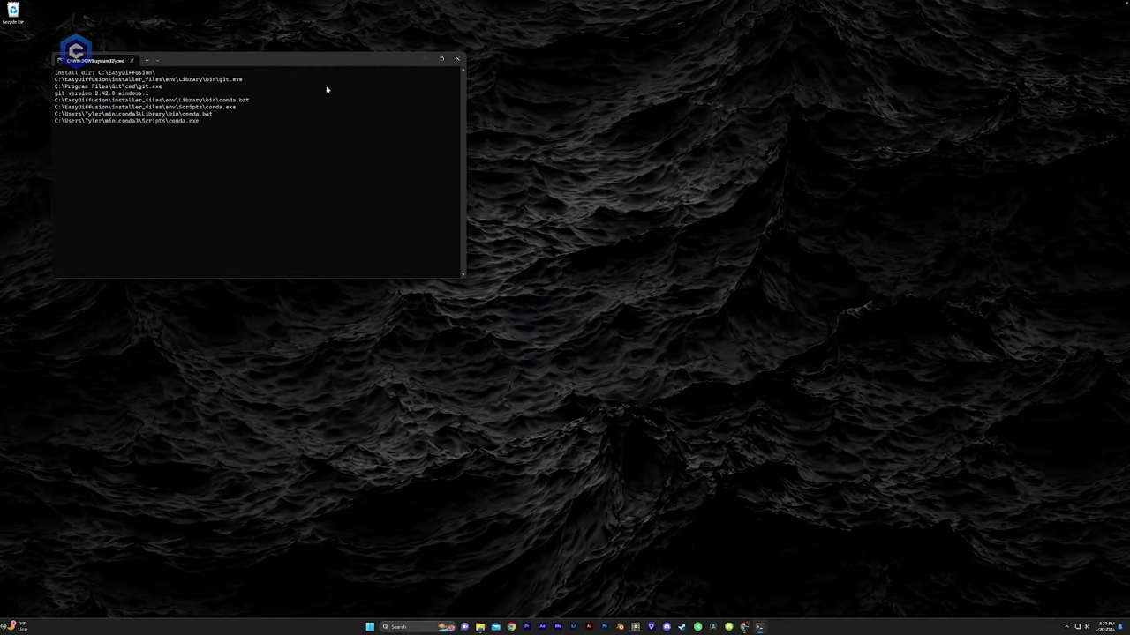
{"action": "left_click_drag", "start_coordinate": [530, 85], "coordinate": [902, 42]}
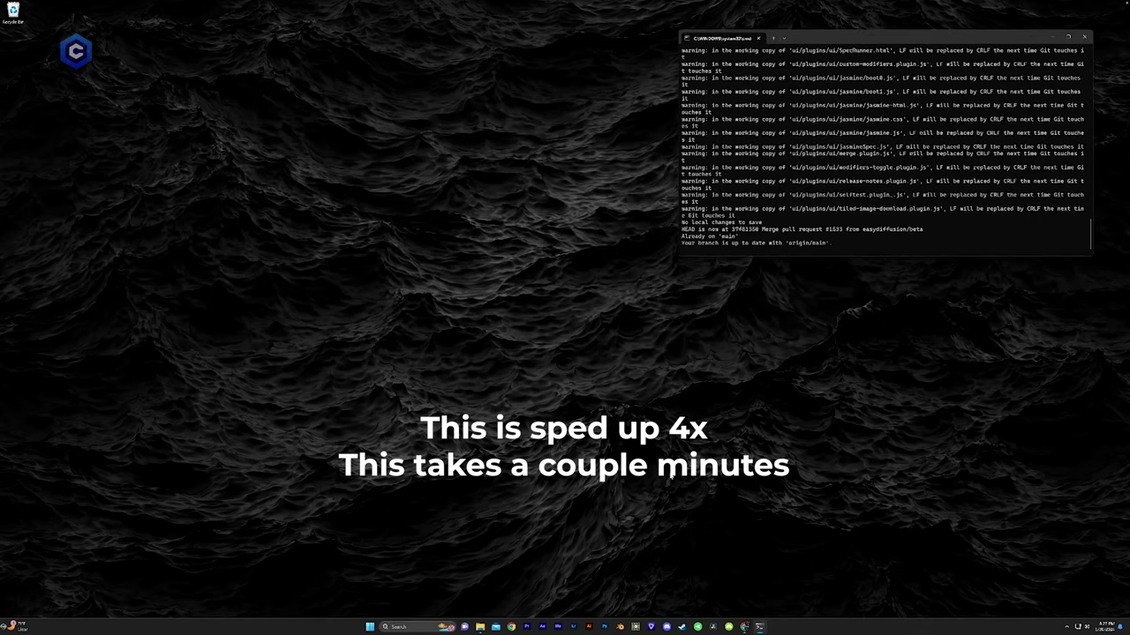
{"action": "left_click_drag", "start_coordinate": [873, 35], "coordinate": [872, 60]}
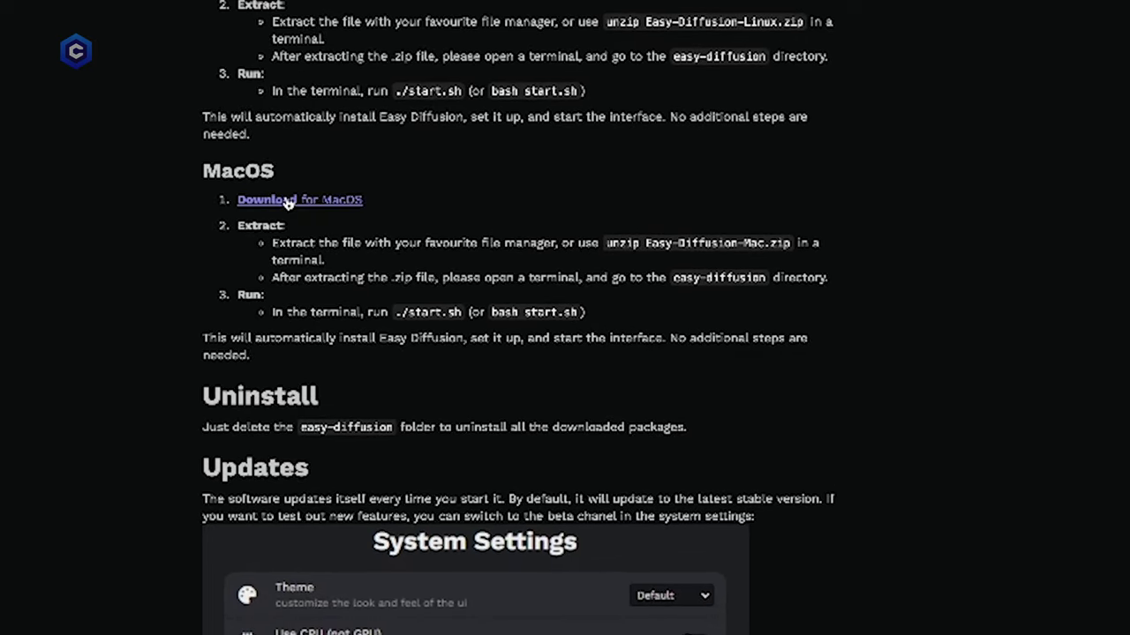
Download Easy-Diffusion-Mac.zip and show Safari's downloads list
{"action": "left_click", "coordinate": [291, 200]}
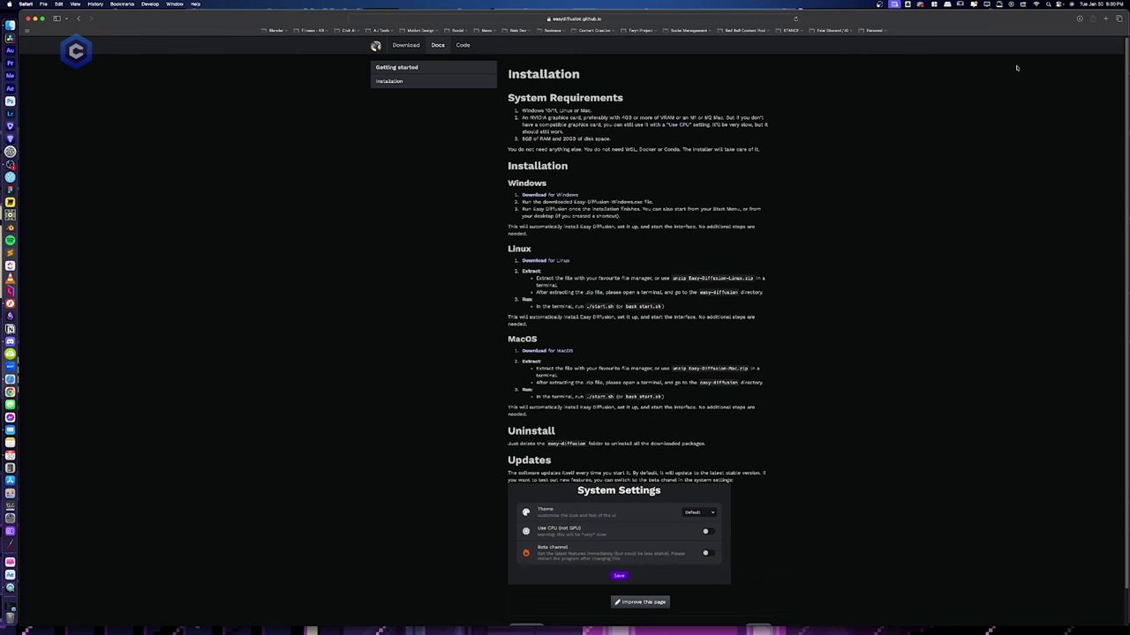
{"action": "left_click", "coordinate": [1079, 18]}
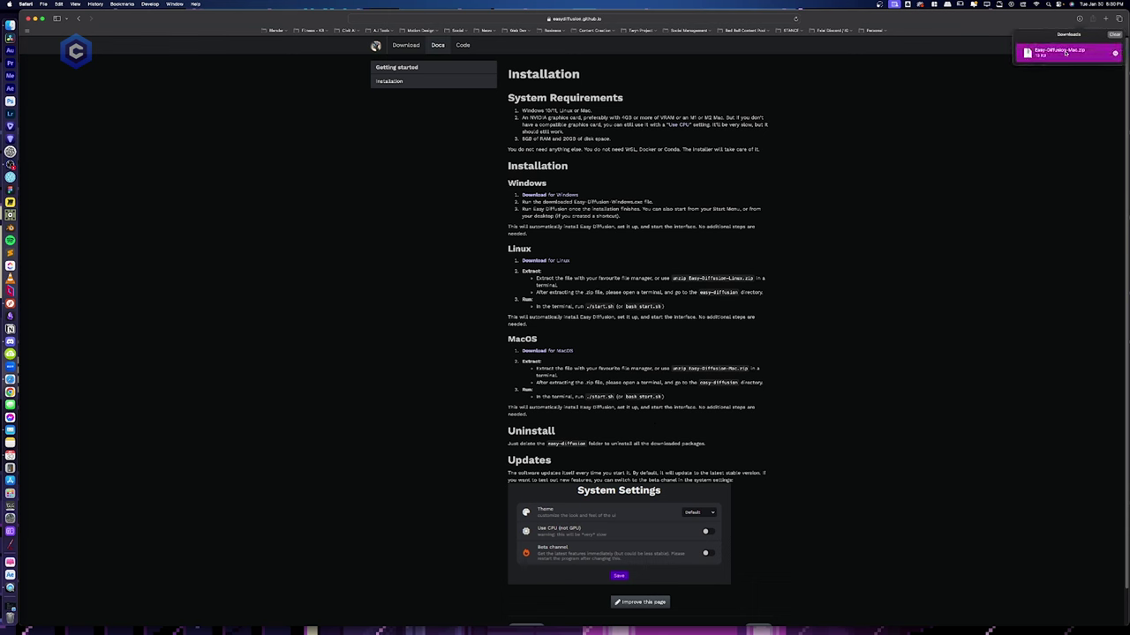
Extract Easy-Diffusion-Mac.zip and open a New Terminal at the easy-diffusion folder
{"action": "double_click", "coordinate": [1064, 53]}
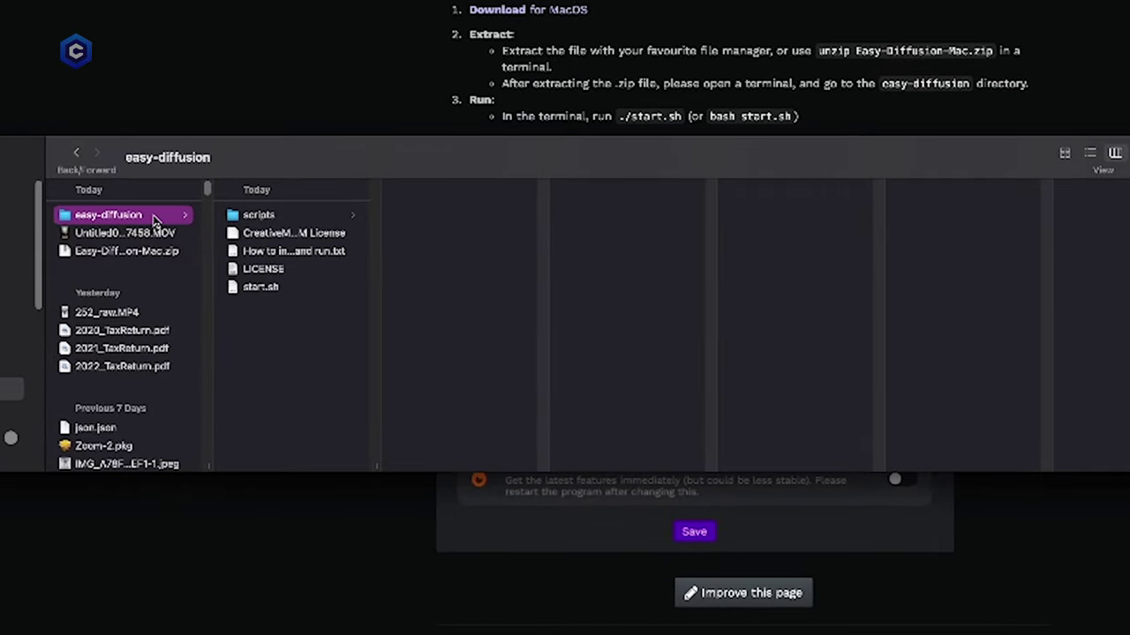
{"action": "right_click", "coordinate": [105, 217]}
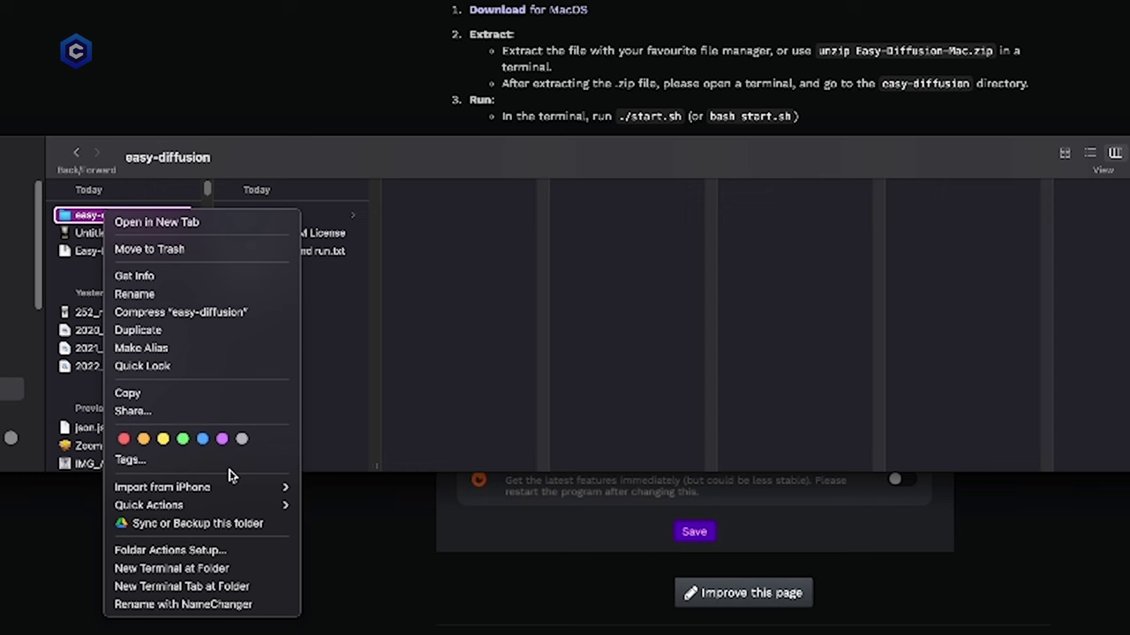
{"action": "left_click", "coordinate": [277, 571]}
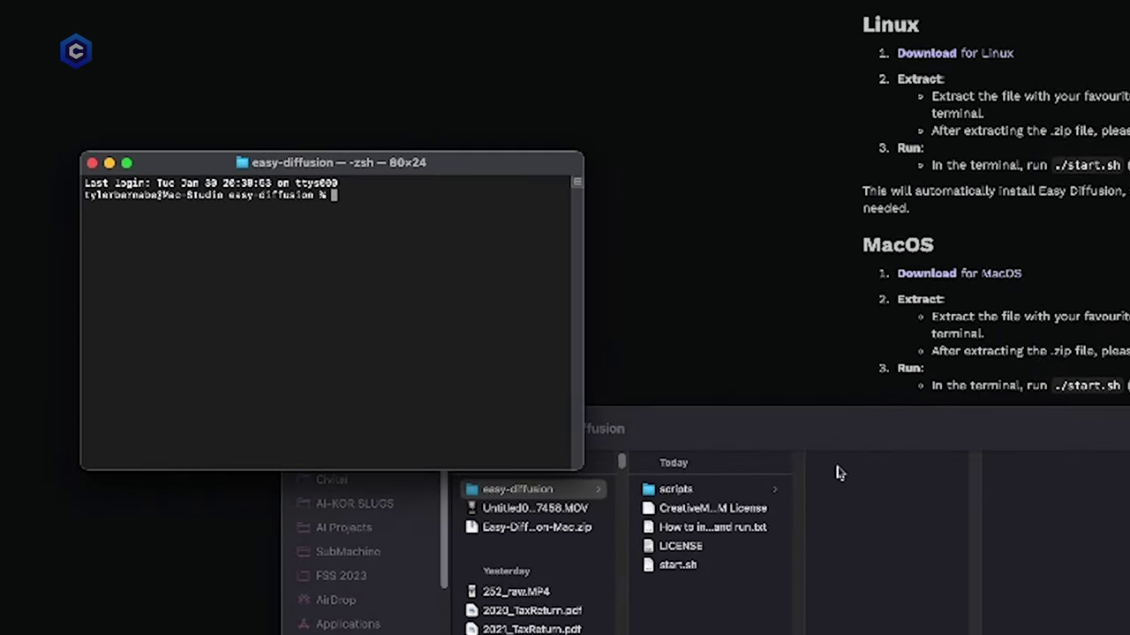
Close Finder, run ./start.sh in Terminal, and enlarge the window to 102 by 40
{"action": "left_click_drag", "start_coordinate": [860, 355], "coordinate": [861, 568]}
{"action": "left_click", "coordinate": [321, 569]}
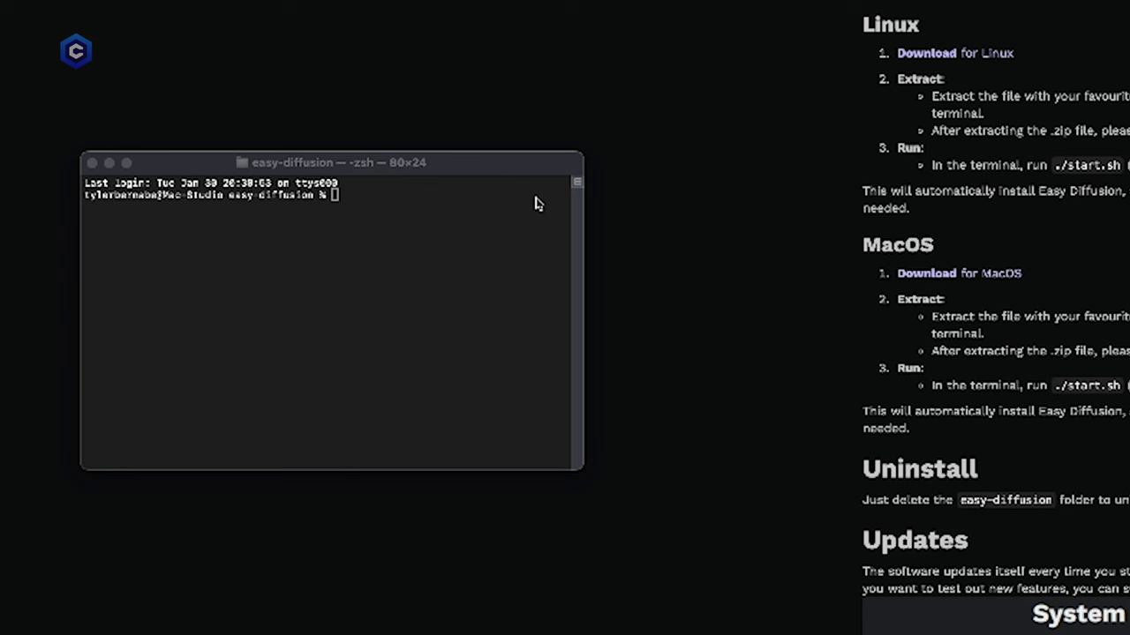
{"action": "left_click", "coordinate": [468, 225]}
{"action": "type", "text": "./"}
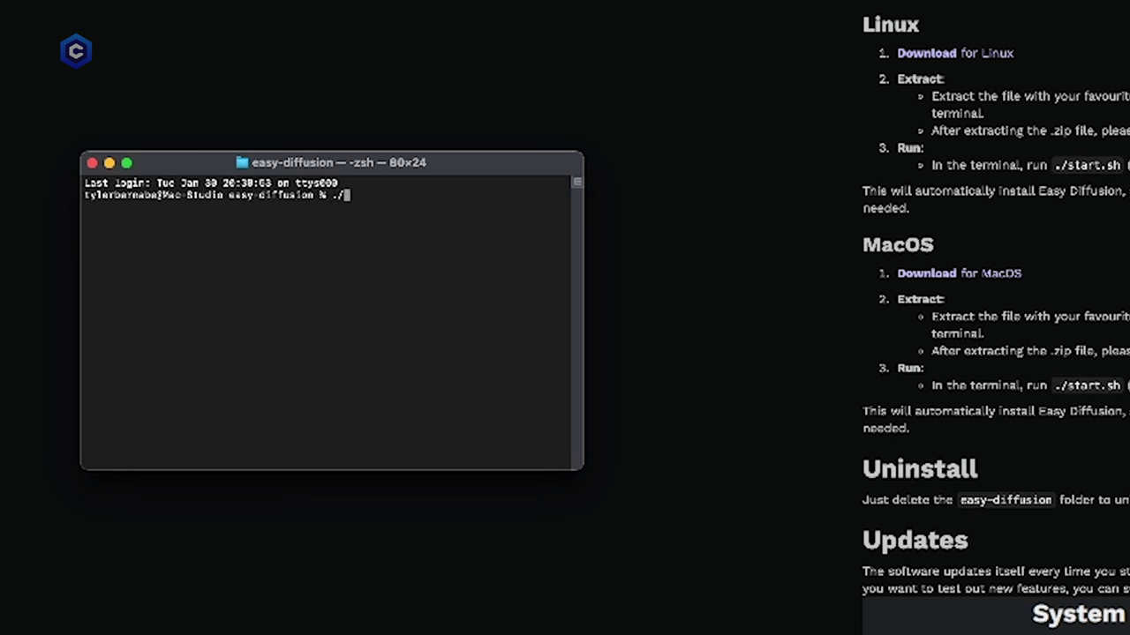
{"action": "type", "text": "start.sh"}
{"action": "key", "text": "Return"}
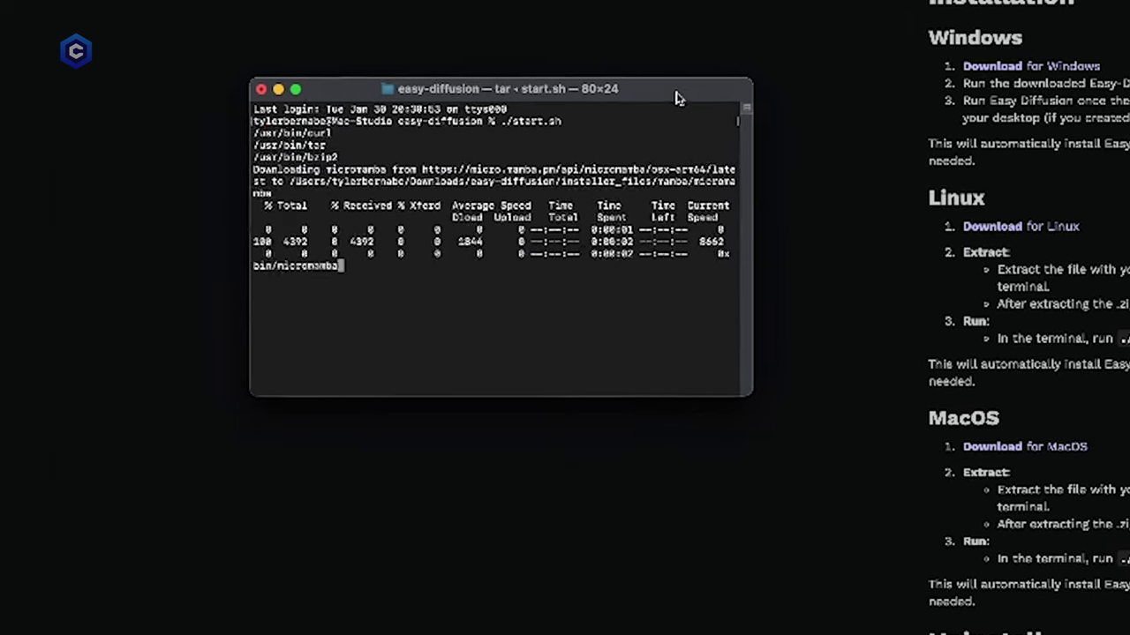
{"action": "left_click_drag", "start_coordinate": [766, 443], "coordinate": [914, 634]}
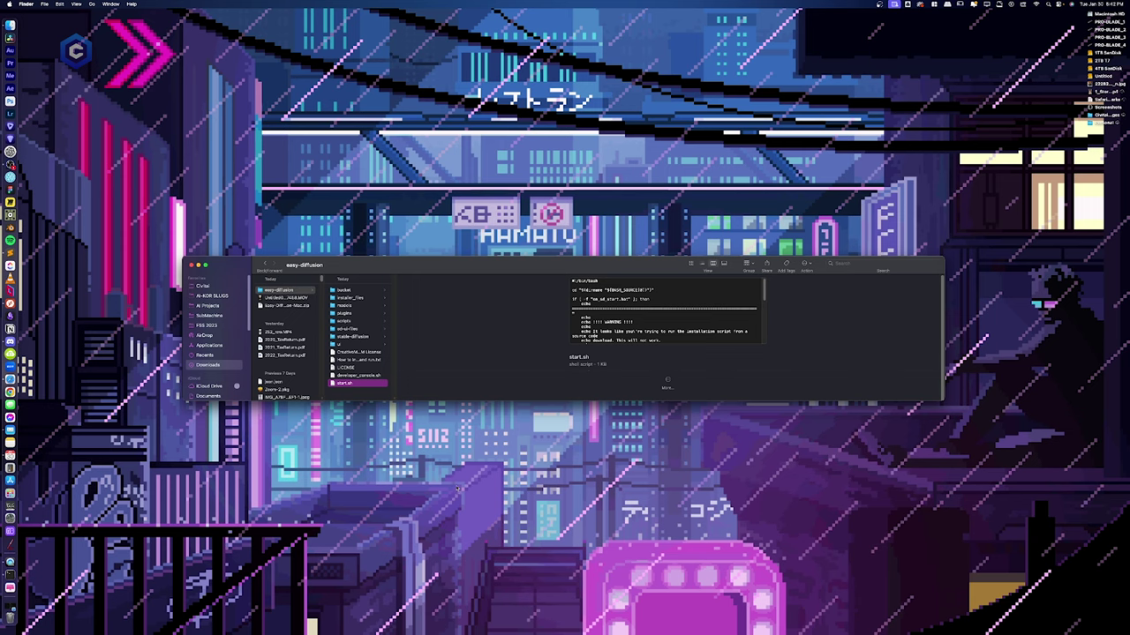
{"action": "key", "text": "F4"}
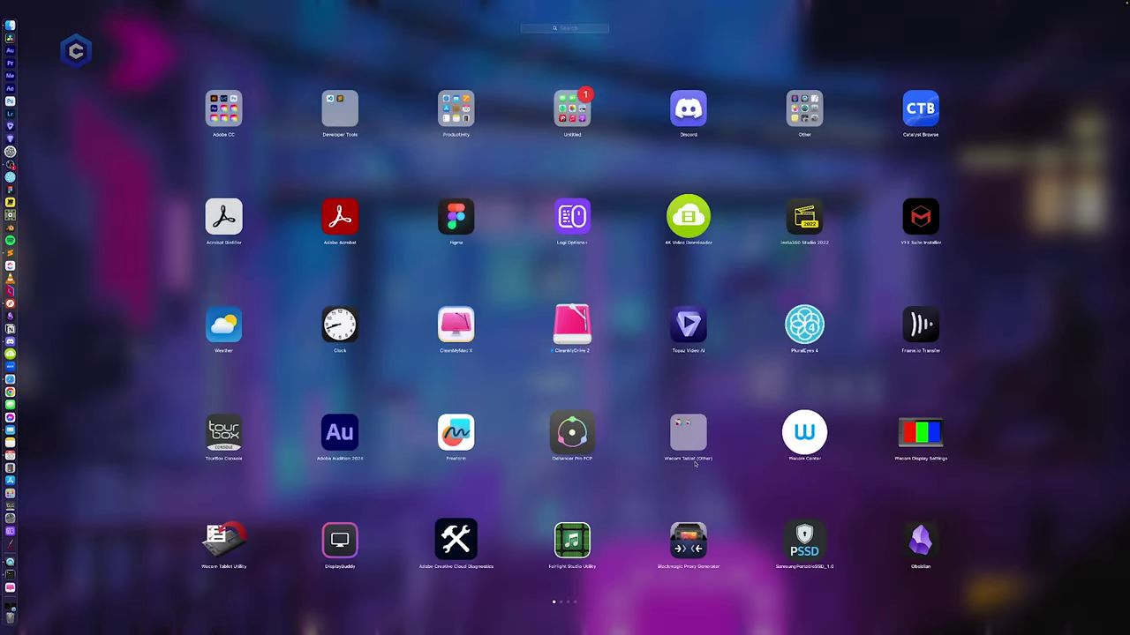
{"action": "left_click", "coordinate": [1053, 446]}
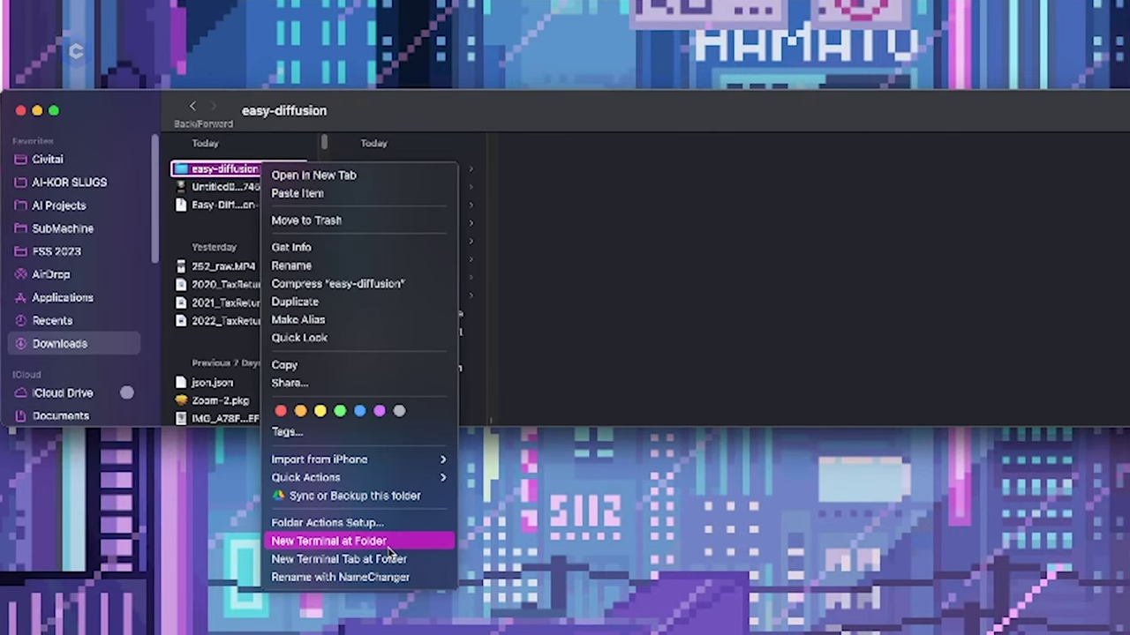
Run ./start.sh from a Terminal at the easy-diffusion folder, then close the Easy Diffusion browser window
{"action": "left_click", "coordinate": [388, 542]}
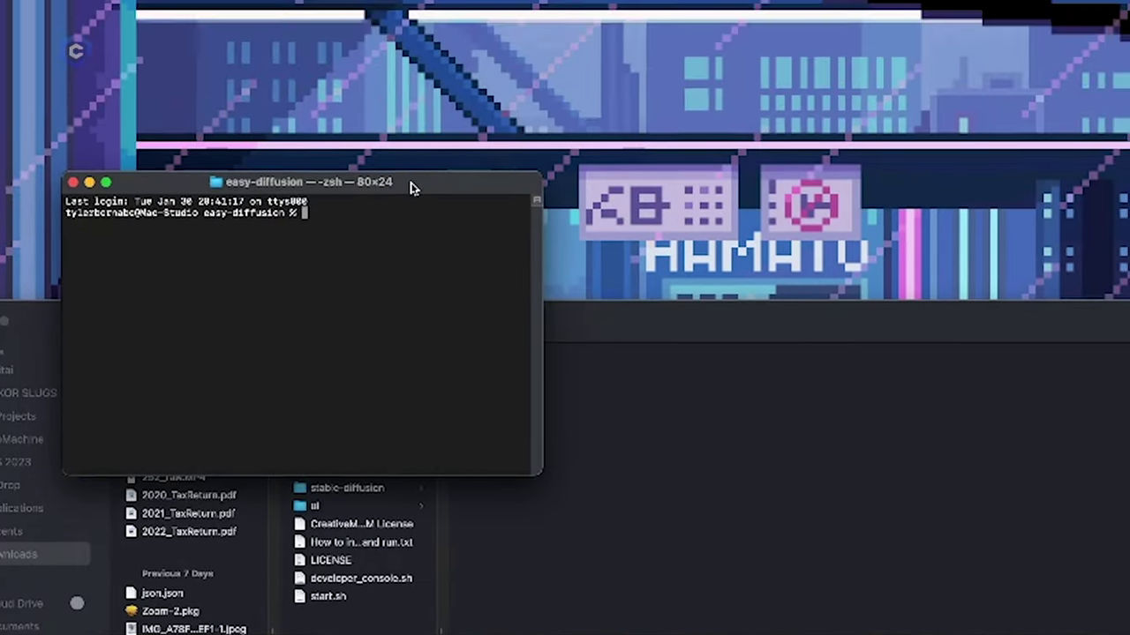
{"action": "left_click_drag", "start_coordinate": [410, 188], "coordinate": [793, 0]}
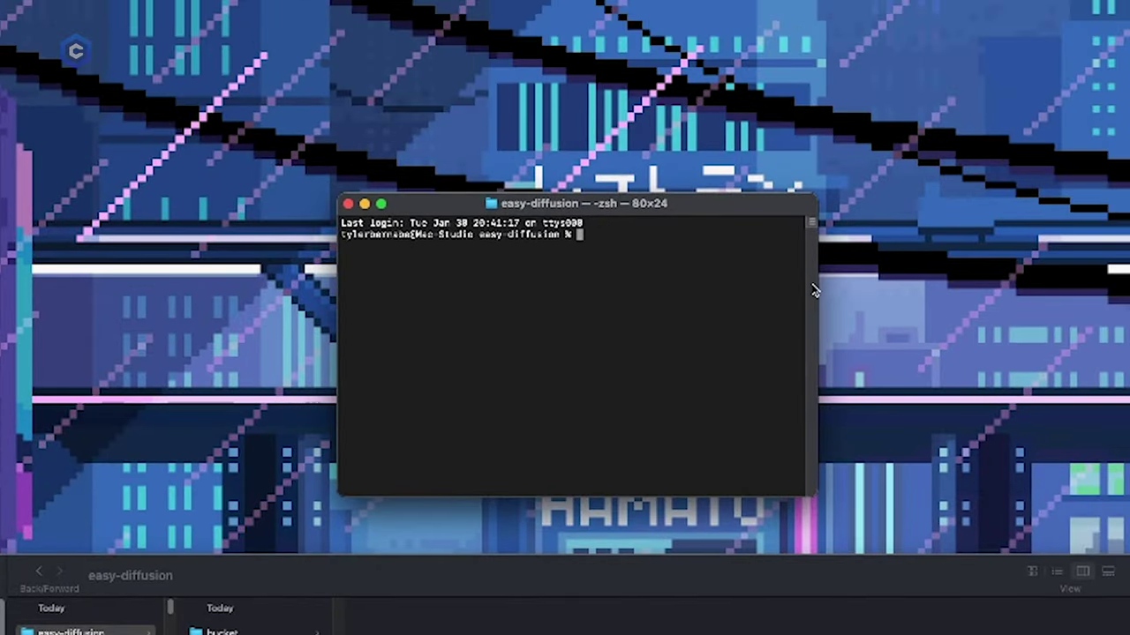
{"action": "type", "text": "./start"}
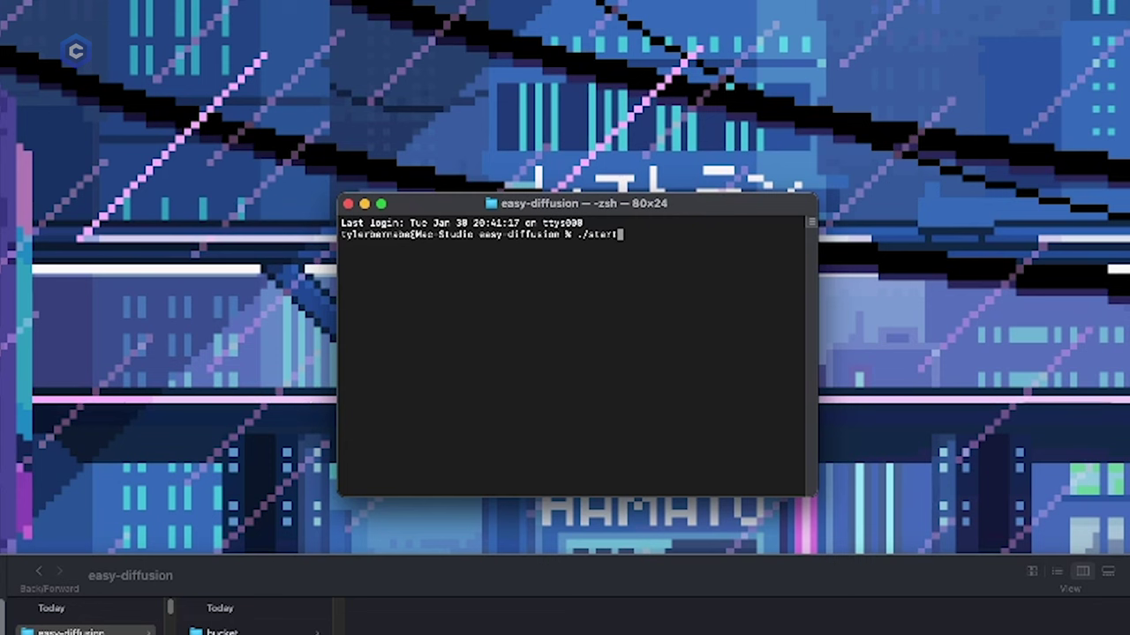
{"action": "type", "text": ".sh"}
{"action": "key", "text": "Return"}
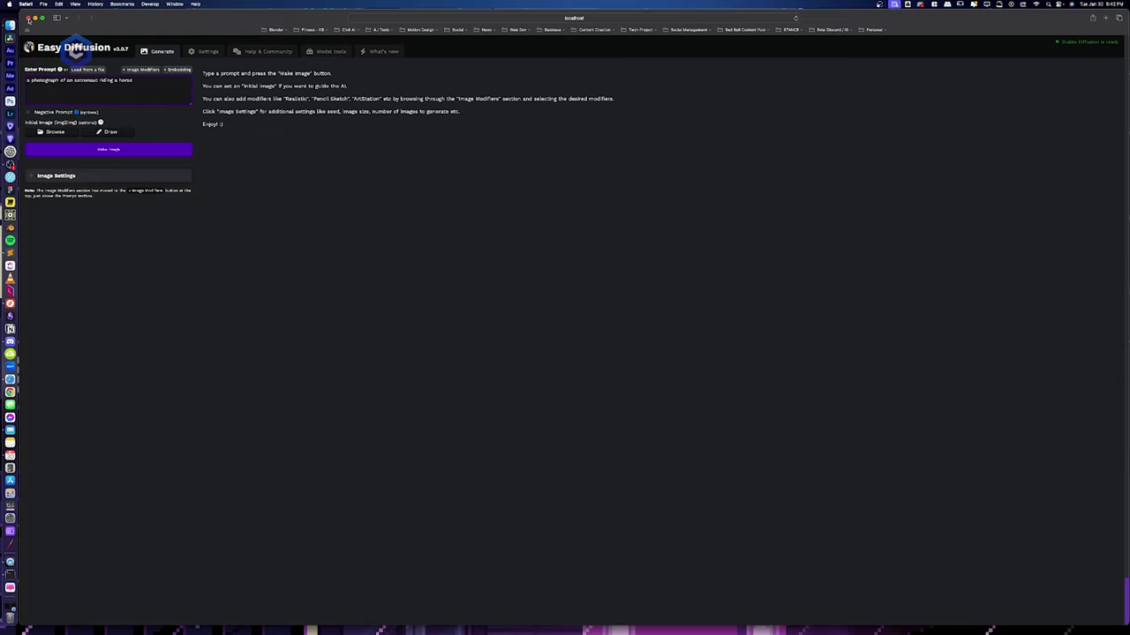
{"action": "left_click", "coordinate": [29, 17]}
Bring the Terminal window forward and move it down over Finder
{"action": "left_click", "coordinate": [485, 106]}
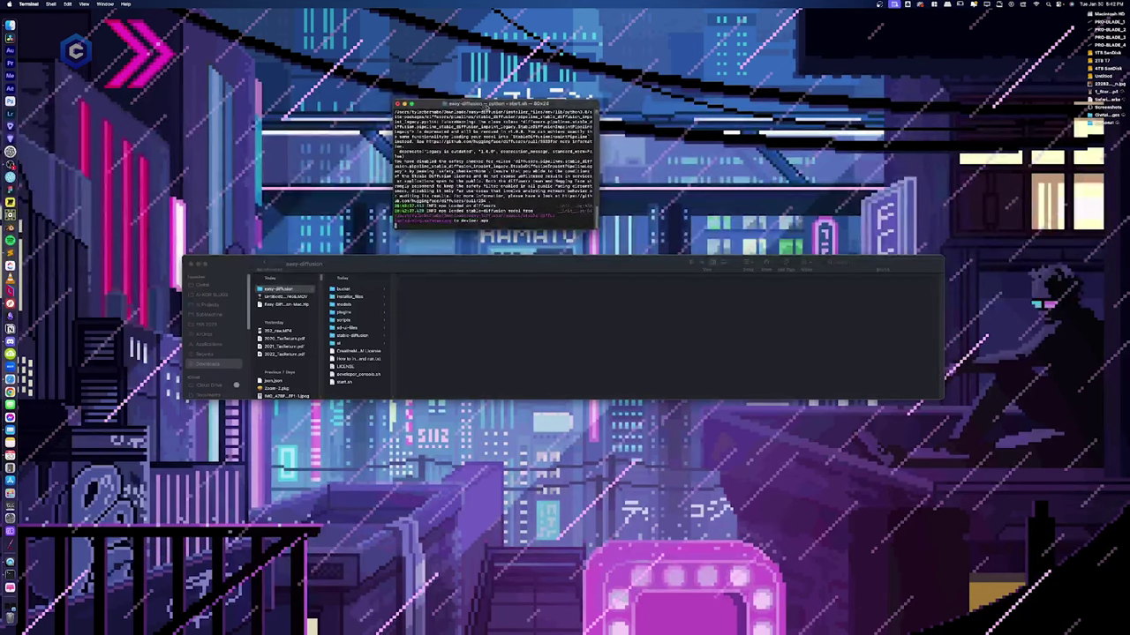
{"action": "left_click_drag", "start_coordinate": [484, 104], "coordinate": [559, 277]}
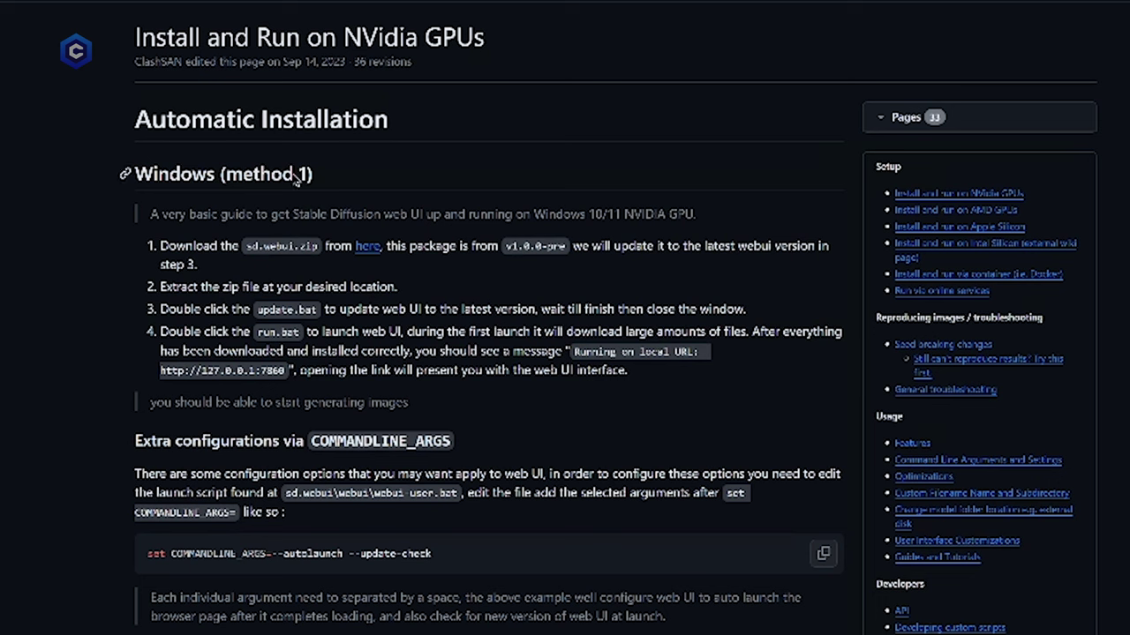
Follow the Windows (method 1) 'here' link to the v1.0.0-pre release and download sd.webui.zip
{"action": "left_click_drag", "start_coordinate": [345, 174], "coordinate": [124, 172]}
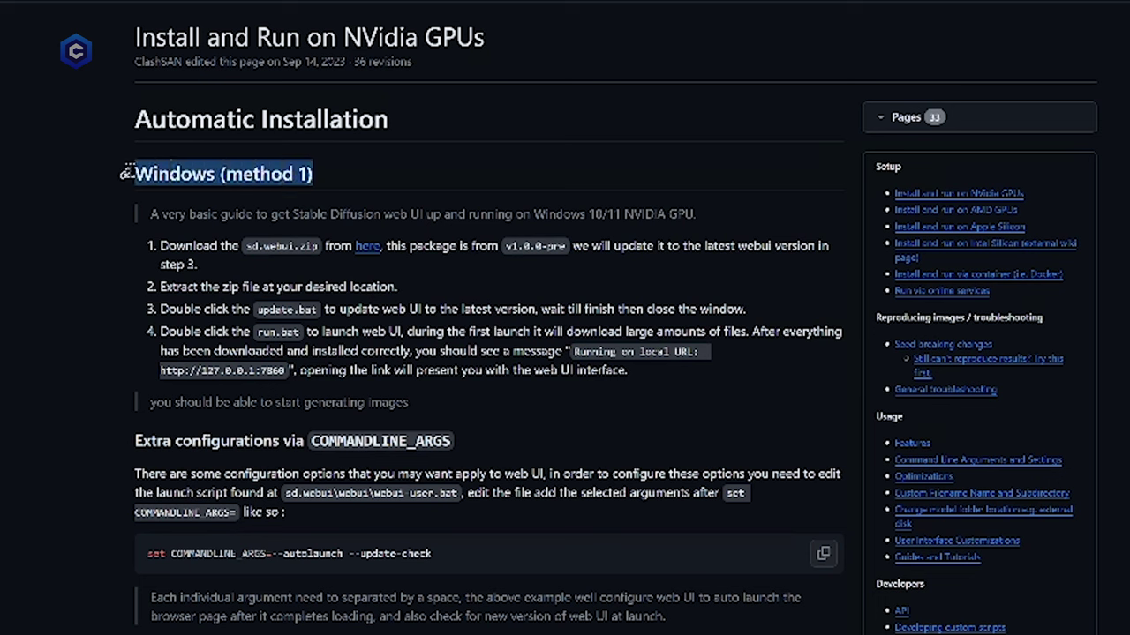
{"action": "left_click", "coordinate": [331, 133]}
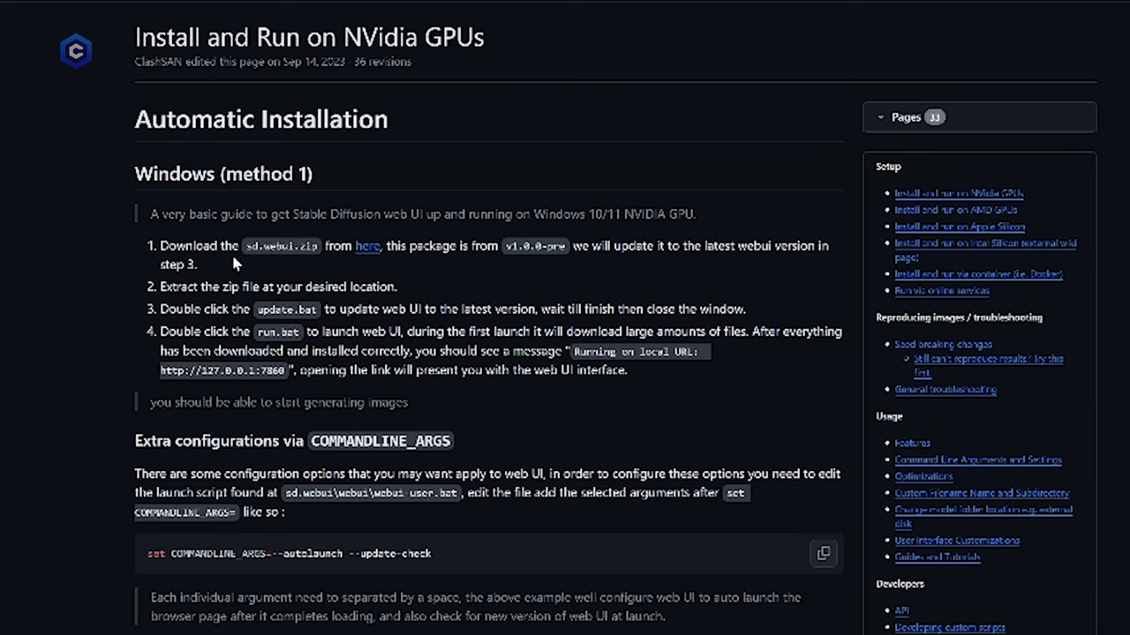
{"action": "left_click", "coordinate": [367, 249]}
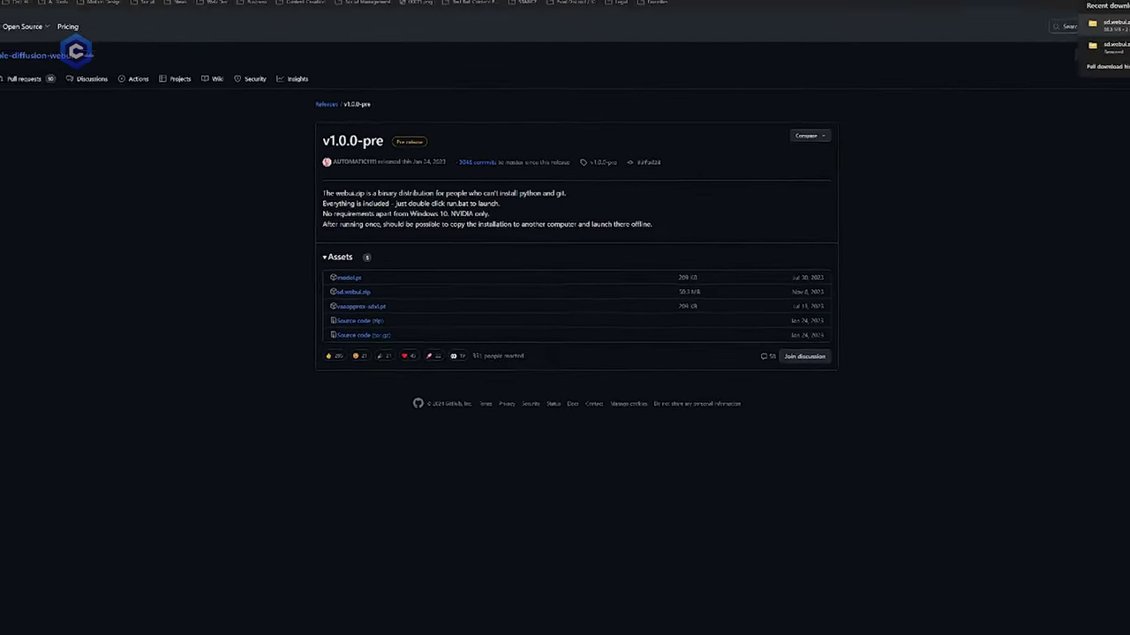
Create a new folder named 'Stable Diffusion Install Guide' in Downloads
{"action": "left_click", "coordinate": [1083, 110]}
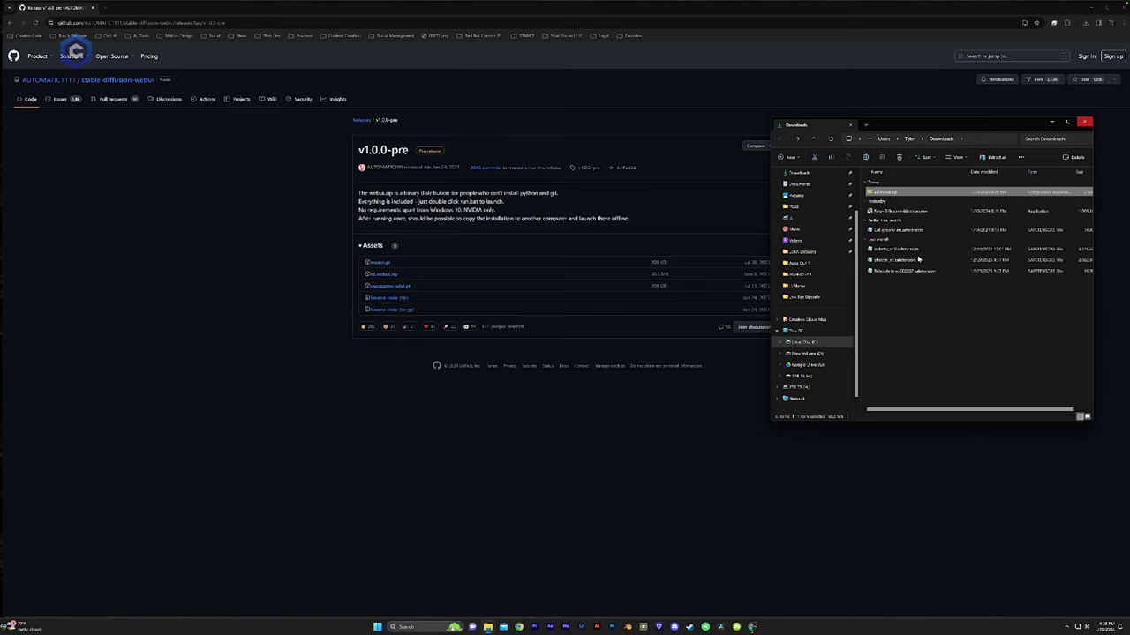
{"action": "right_click", "coordinate": [895, 307]}
{"action": "mouse_move", "coordinate": [980, 352]}
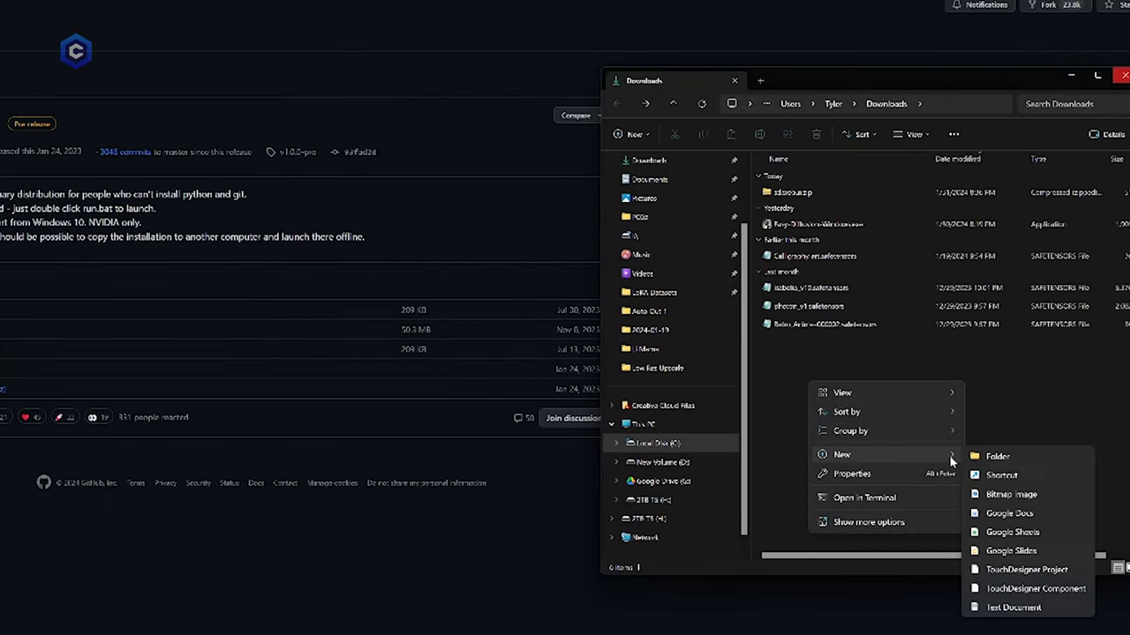
{"action": "left_click", "coordinate": [995, 456]}
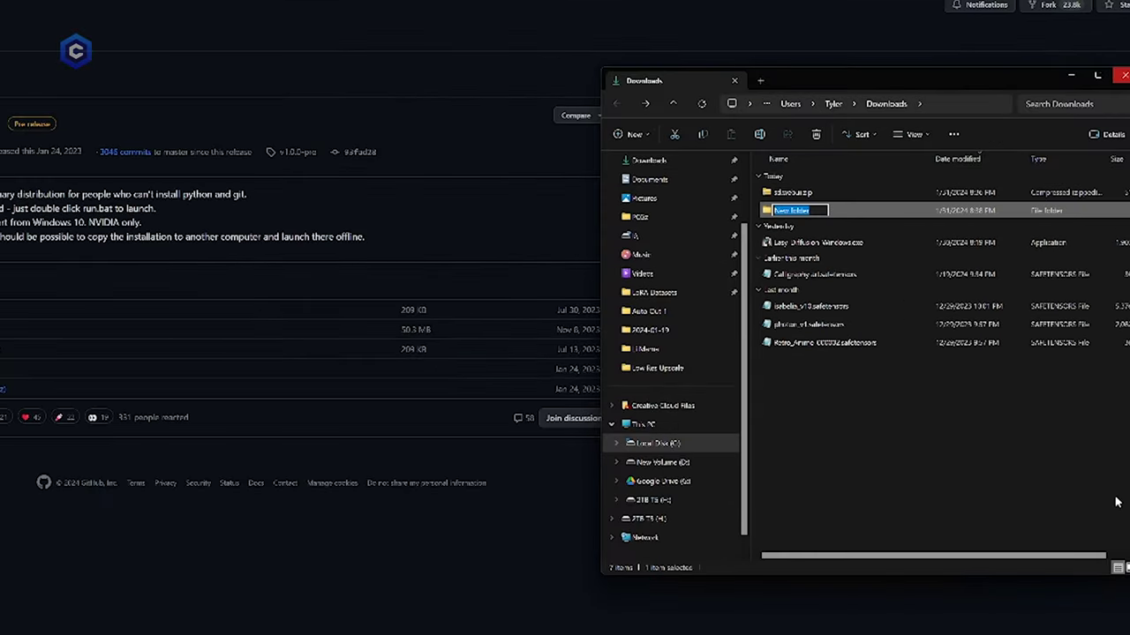
{"action": "type", "text": "Stable Diff"}
{"action": "key", "text": "BackSpace"}
{"action": "key", "text": "BackSpace"}
{"action": "type", "text": "ffusion Install Guide"}
{"action": "key", "text": "Return"}
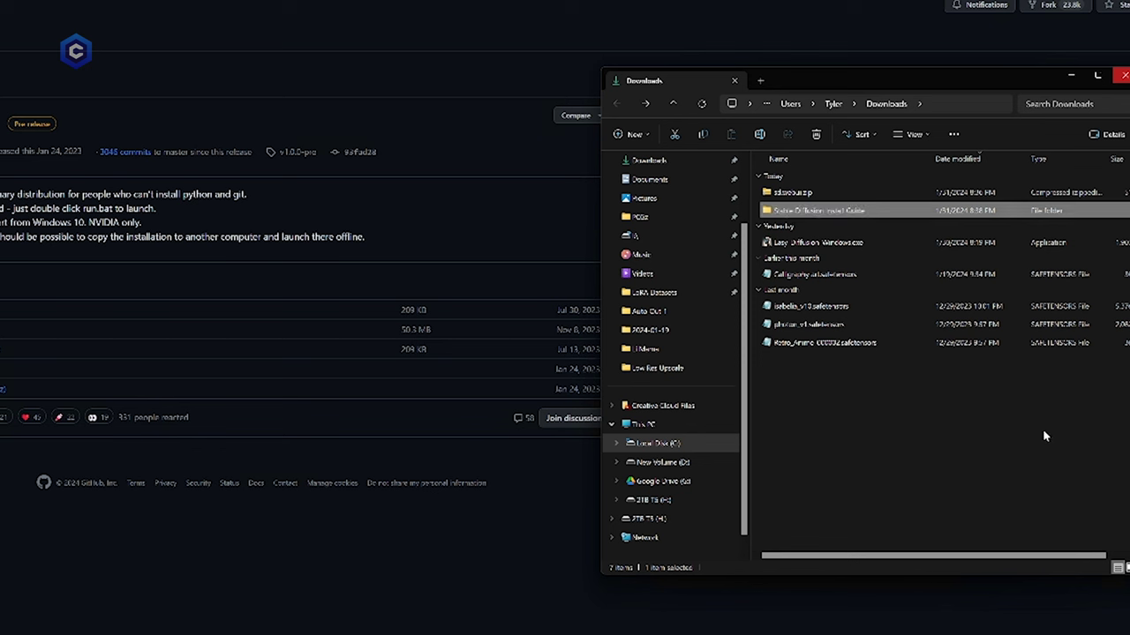
Start Extract All on sd.webui.zip and browse for a different destination
{"action": "left_click", "coordinate": [794, 193]}
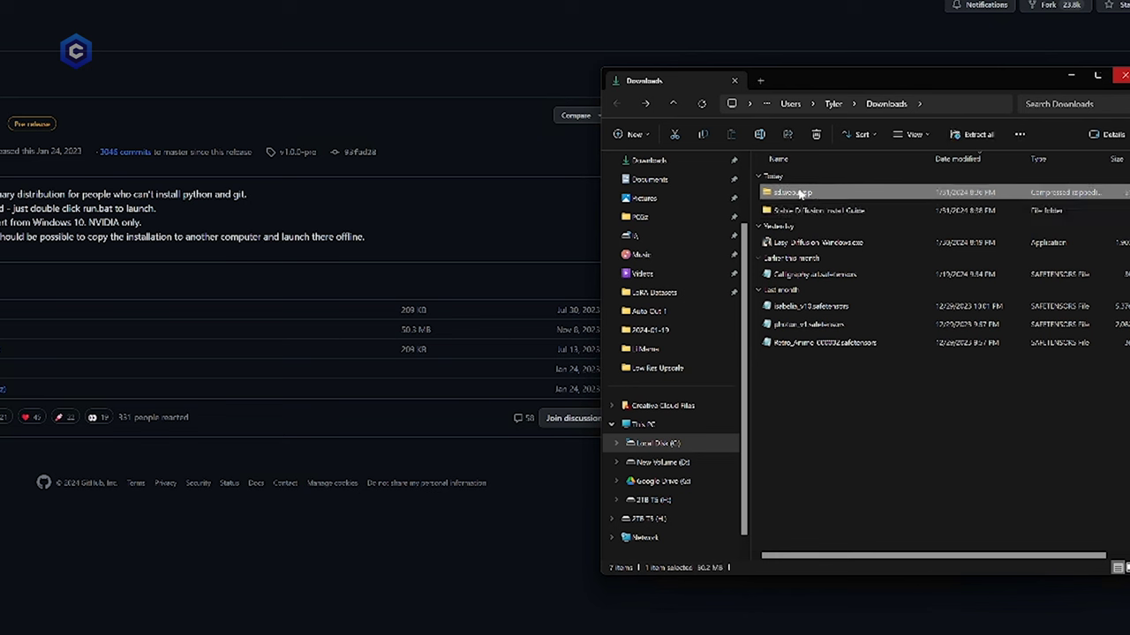
{"action": "right_click", "coordinate": [799, 193]}
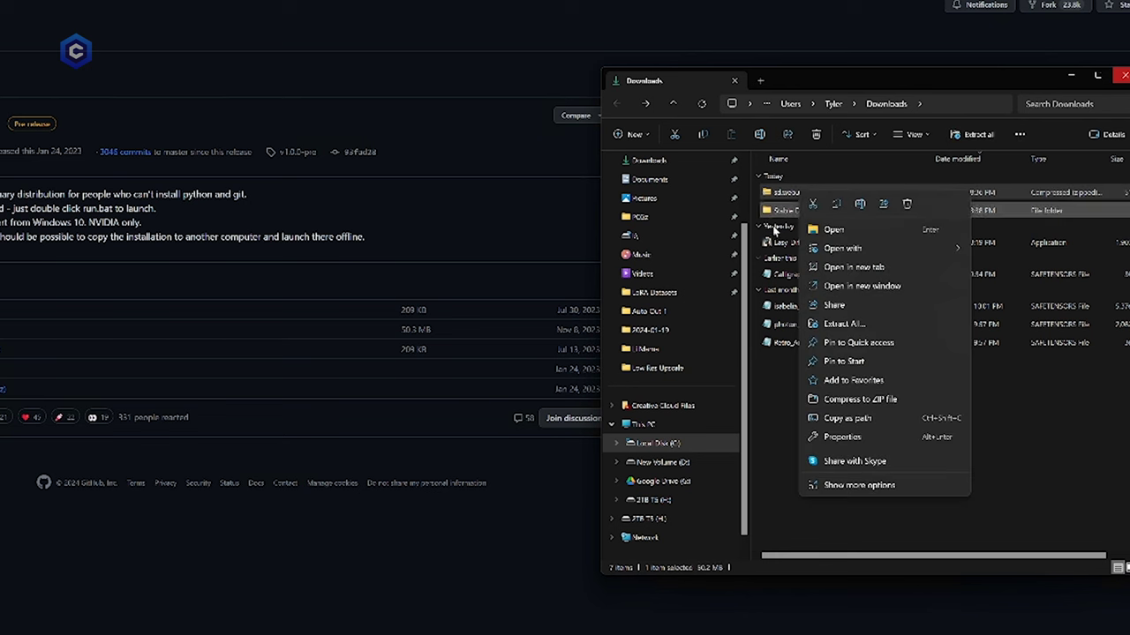
{"action": "left_click", "coordinate": [854, 328]}
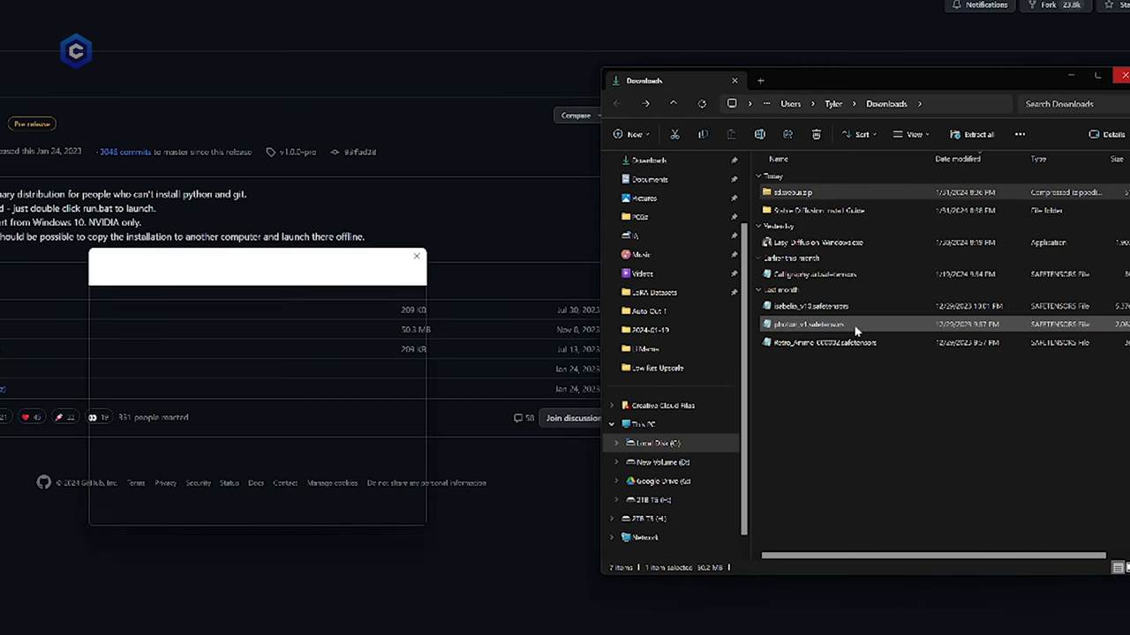
{"action": "left_click", "coordinate": [389, 397]}
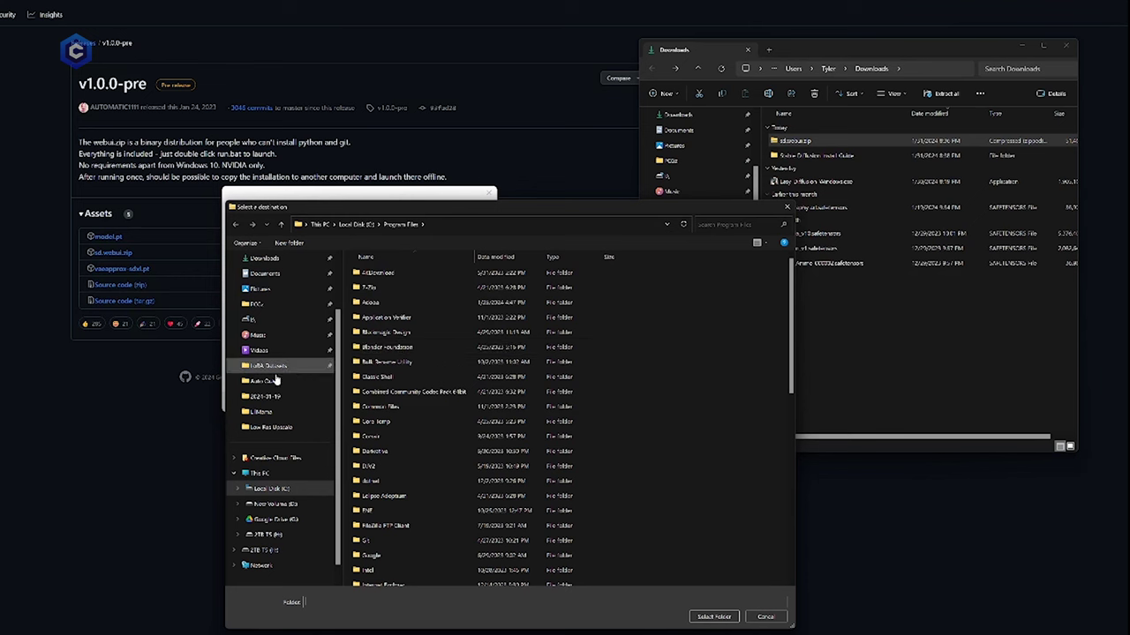
Extract sd.webui.zip into the Stable Diffusion Install Guide folder
{"action": "scroll", "coordinate": [294, 374], "scroll_direction": "up", "scroll_amount": 3}
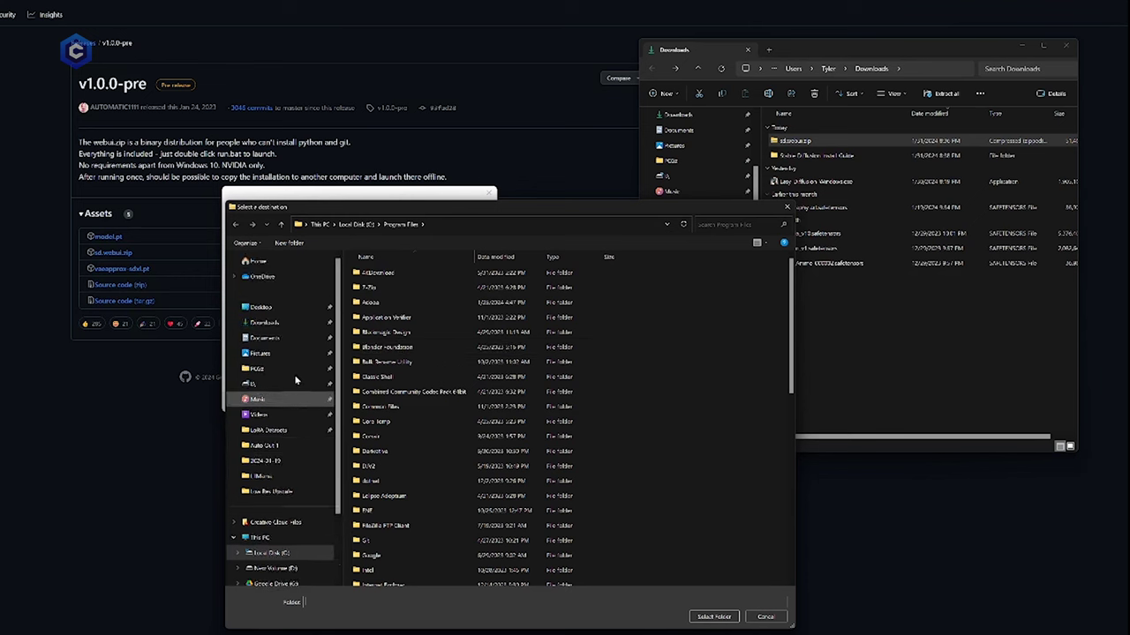
{"action": "left_click", "coordinate": [283, 324]}
{"action": "left_click", "coordinate": [403, 287]}
{"action": "double_click", "coordinate": [403, 288]}
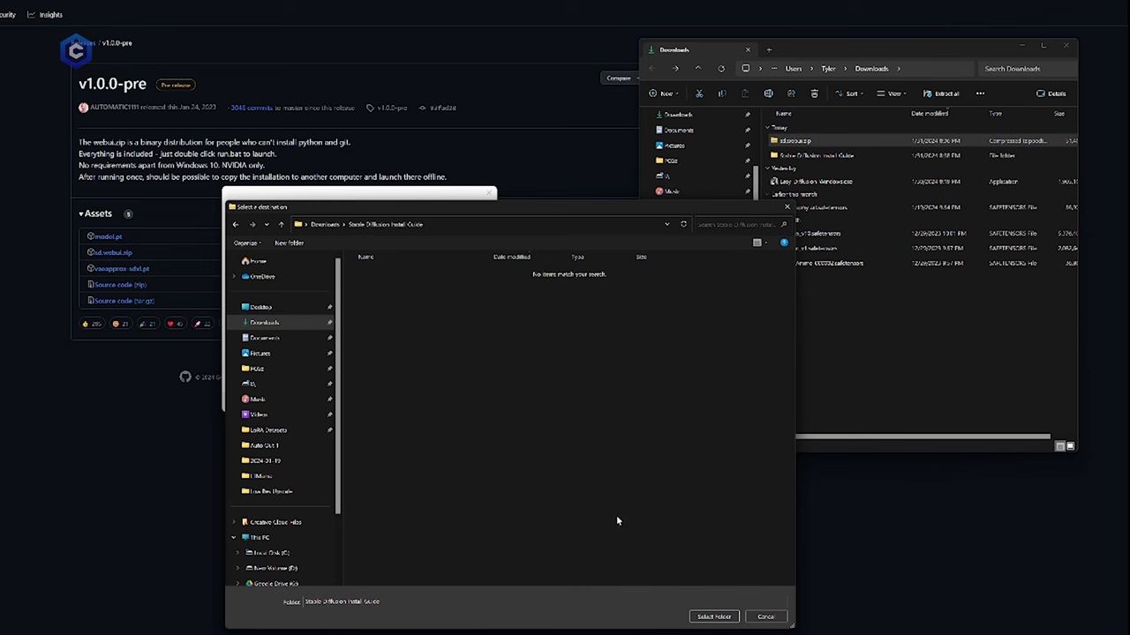
{"action": "left_click", "coordinate": [713, 617]}
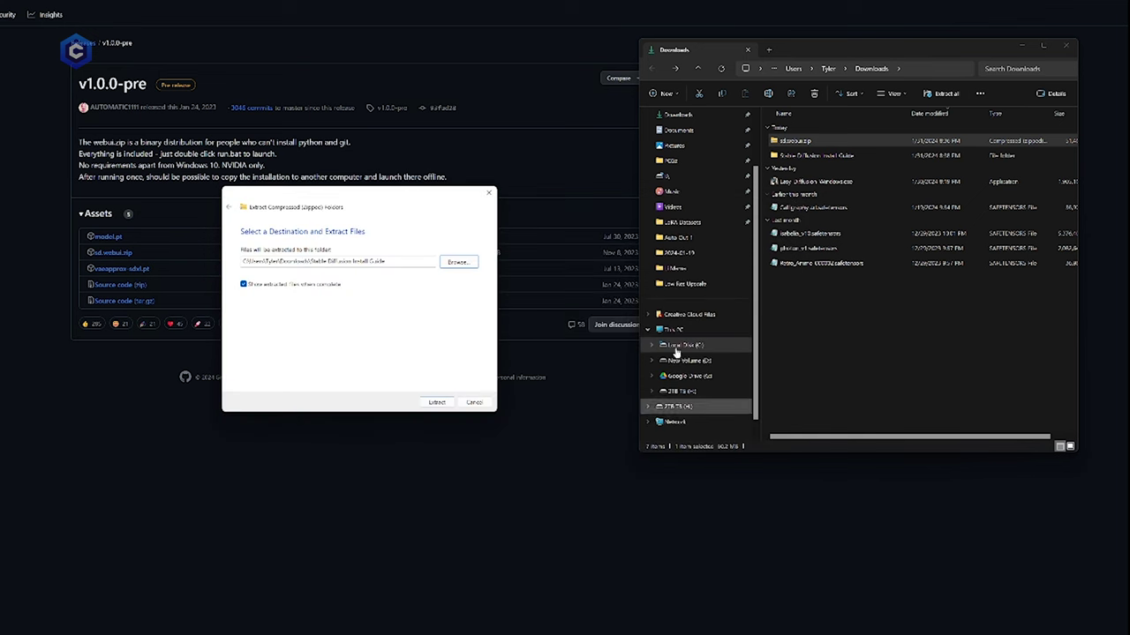
{"action": "left_click", "coordinate": [437, 402]}
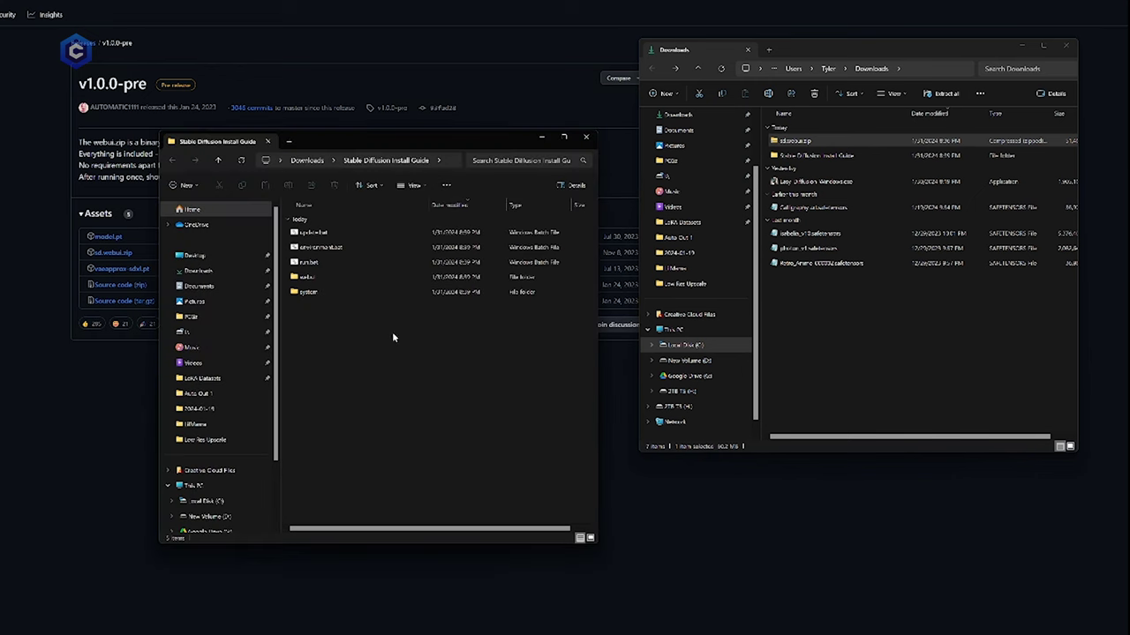
Delete the original sd.webui.zip from Downloads
{"action": "left_click", "coordinate": [849, 143]}
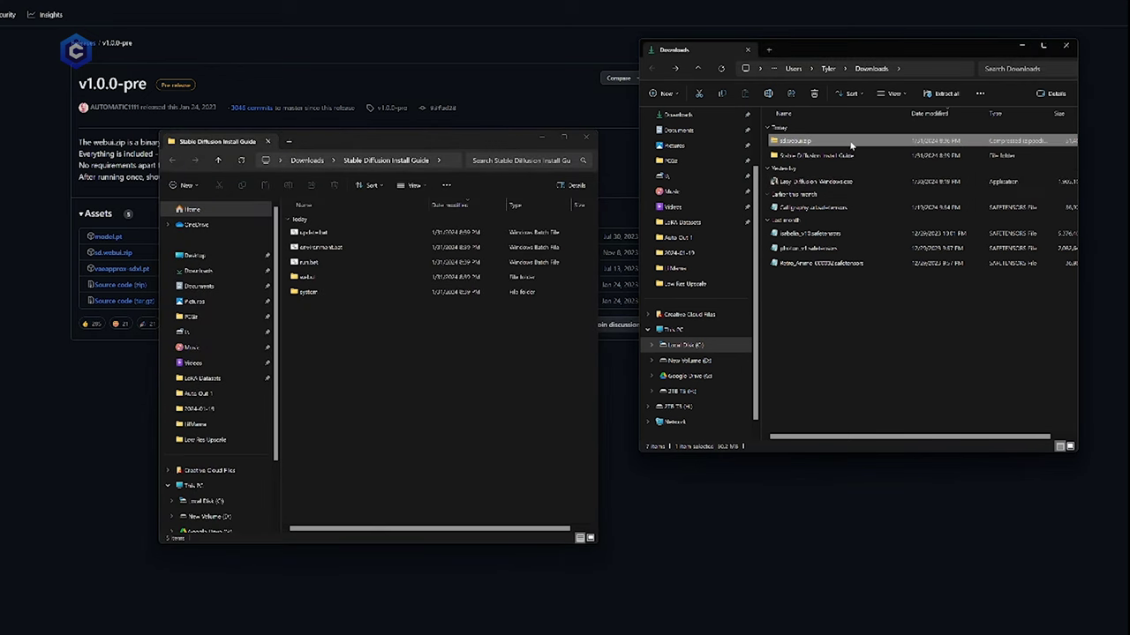
{"action": "key", "text": "Delete"}
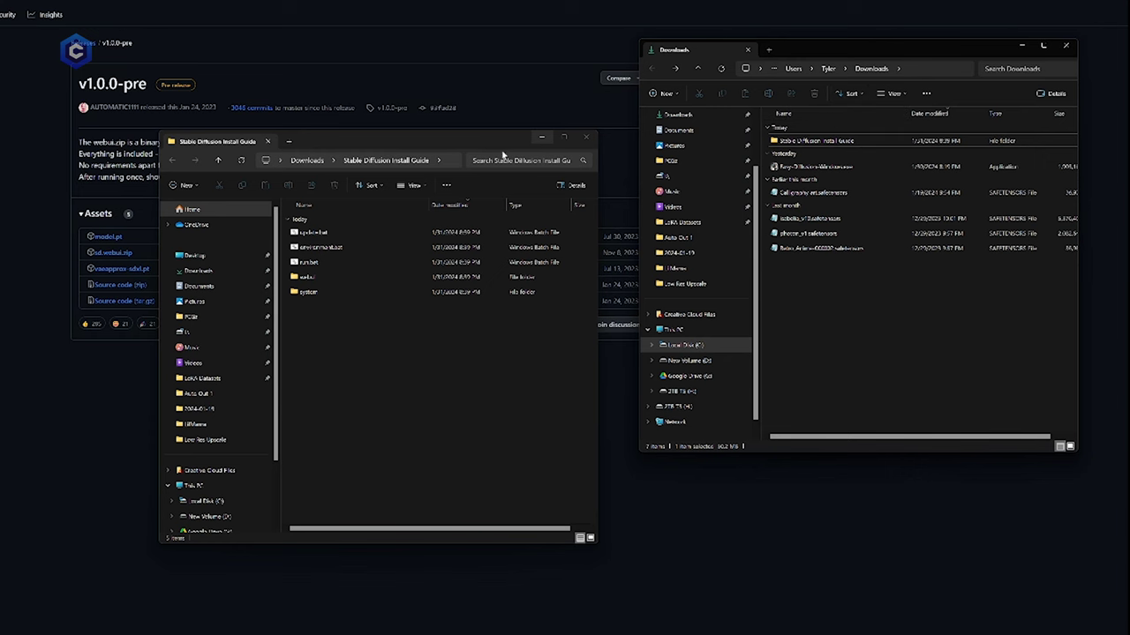
{"action": "left_click_drag", "start_coordinate": [459, 117], "coordinate": [475, 77]}
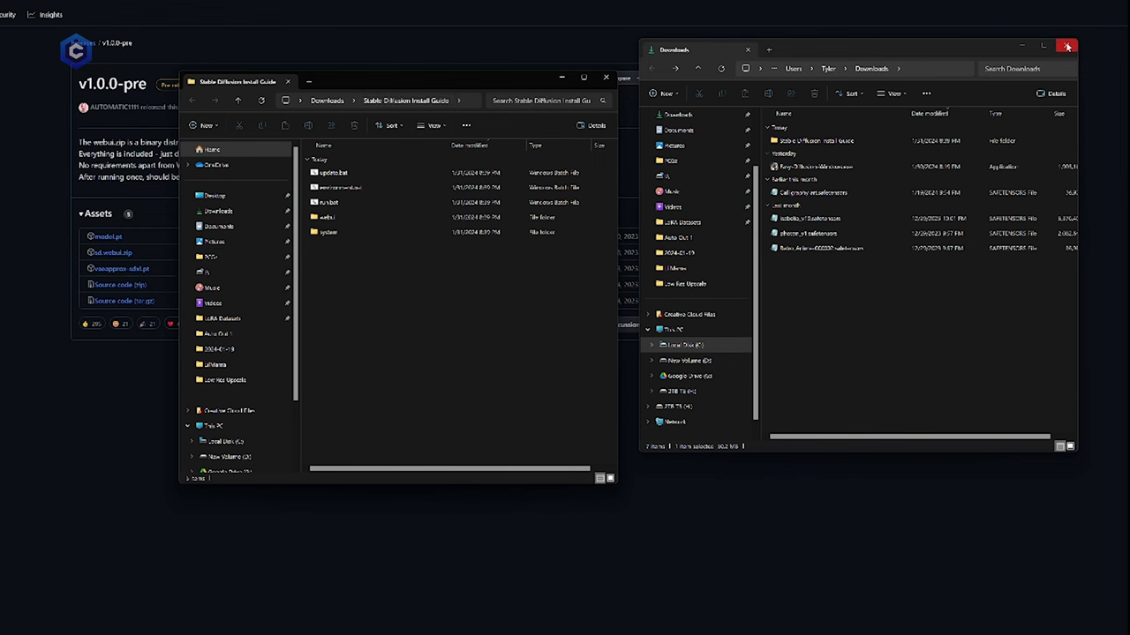
Run update.bat from the extracted folder, allowing it past the SmartScreen warning
{"action": "left_click", "coordinate": [1022, 46]}
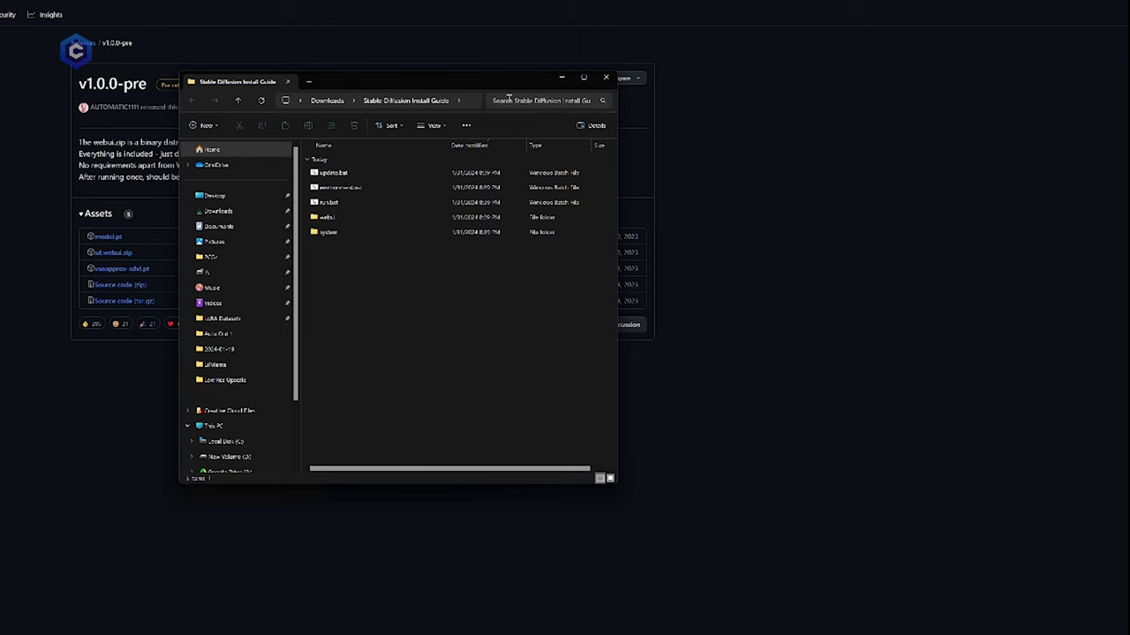
{"action": "left_click_drag", "start_coordinate": [508, 81], "coordinate": [992, 47]}
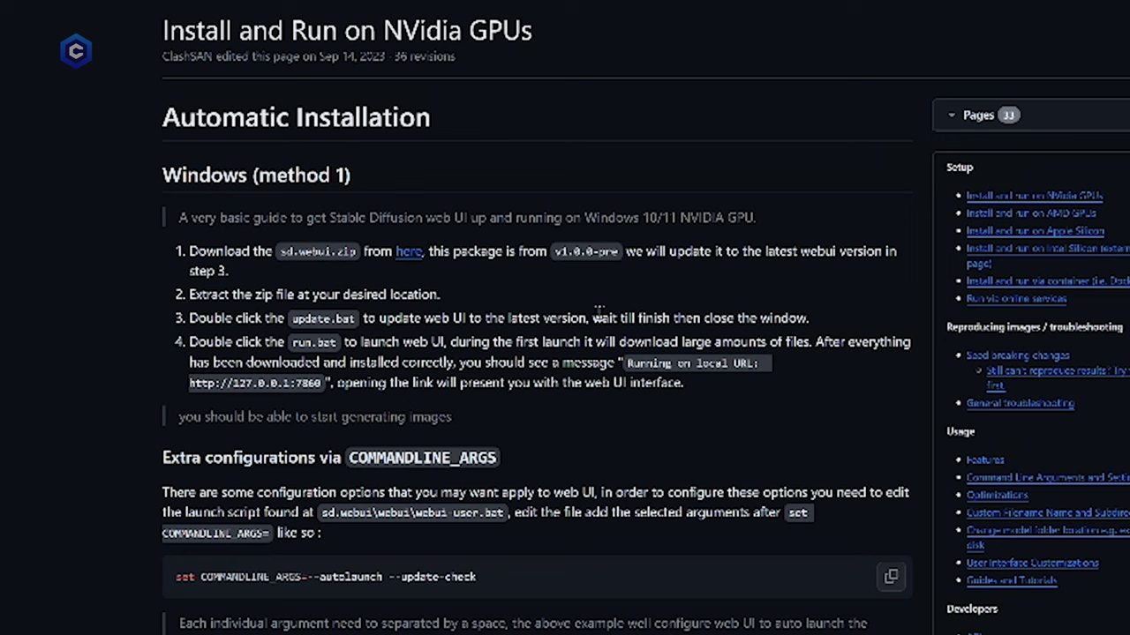
{"action": "left_click_drag", "start_coordinate": [593, 318], "coordinate": [780, 317]}
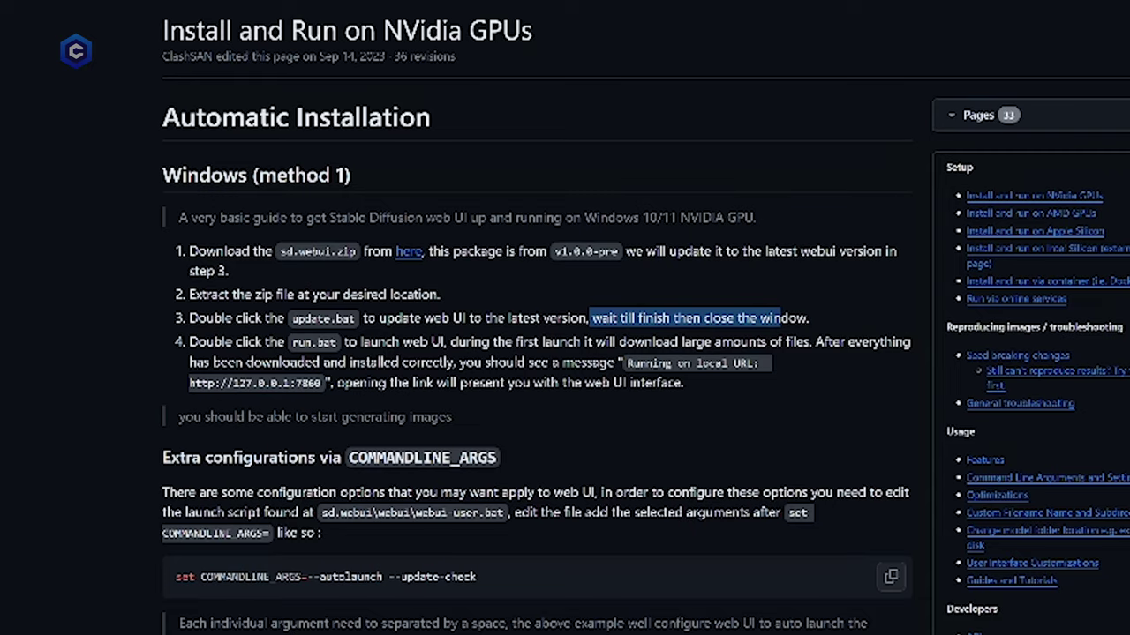
{"action": "key", "text": "alt+Tab"}
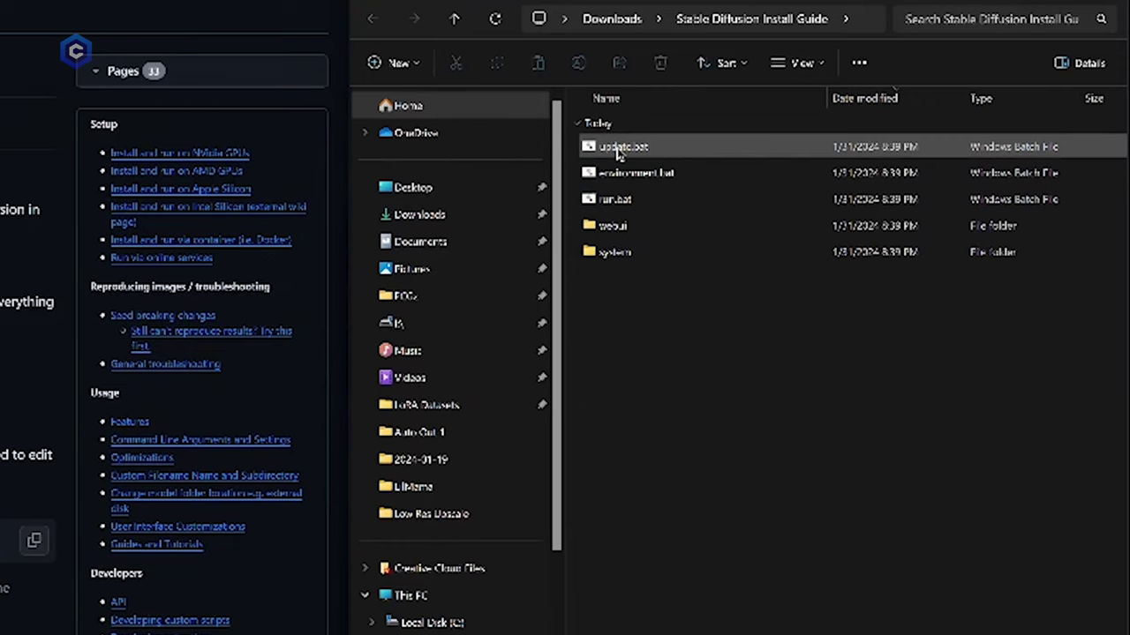
{"action": "double_click", "coordinate": [618, 151]}
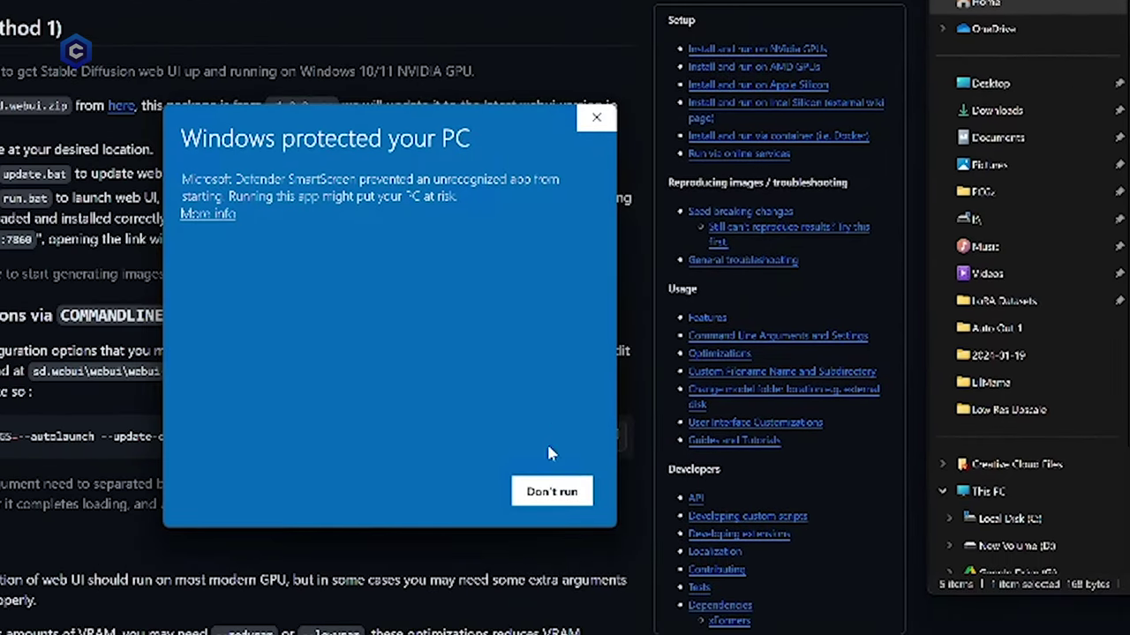
{"action": "left_click", "coordinate": [210, 215]}
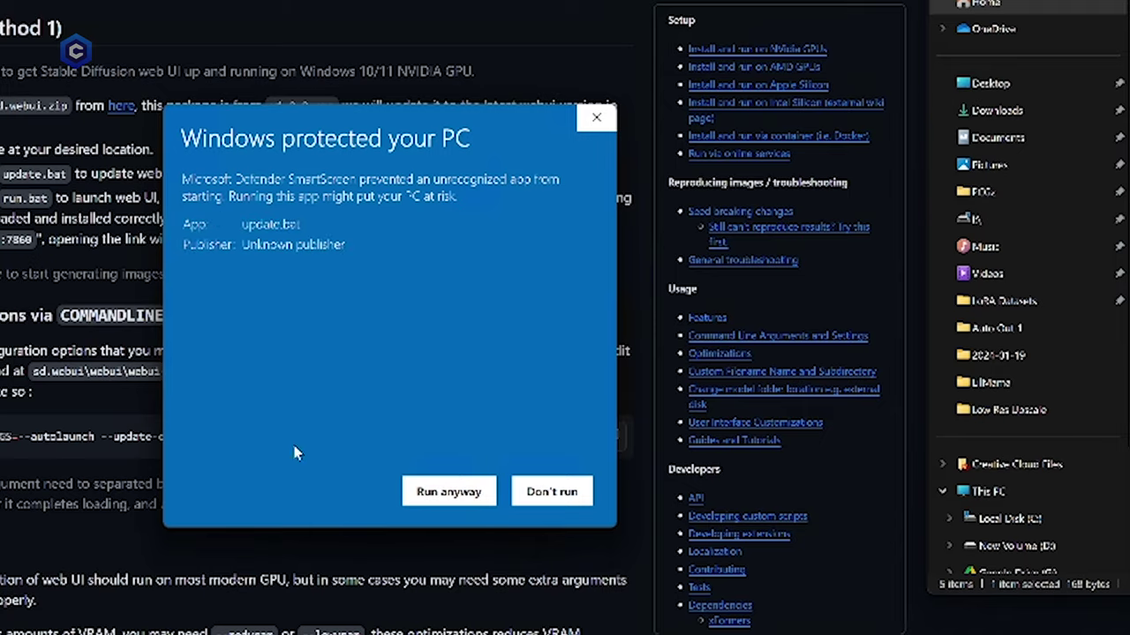
{"action": "left_click", "coordinate": [441, 492]}
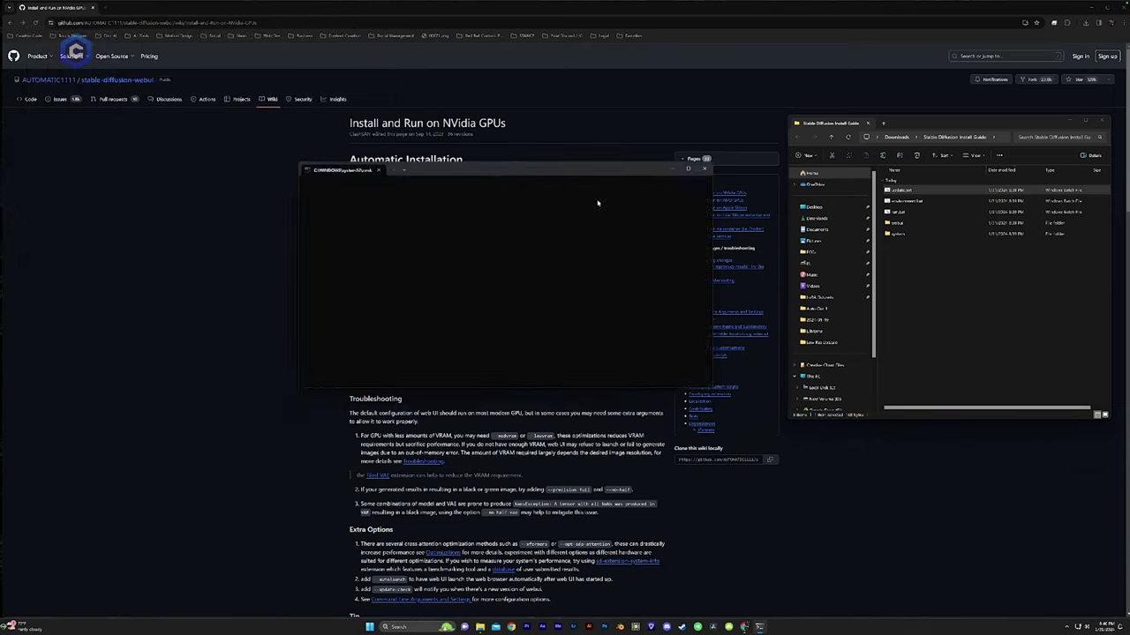
Arrange the update console, file window and wiki browser side by side during the update
{"action": "left_click_drag", "start_coordinate": [598, 169], "coordinate": [1003, 398]}
{"action": "left_click_drag", "start_coordinate": [918, 400], "coordinate": [922, 403]}
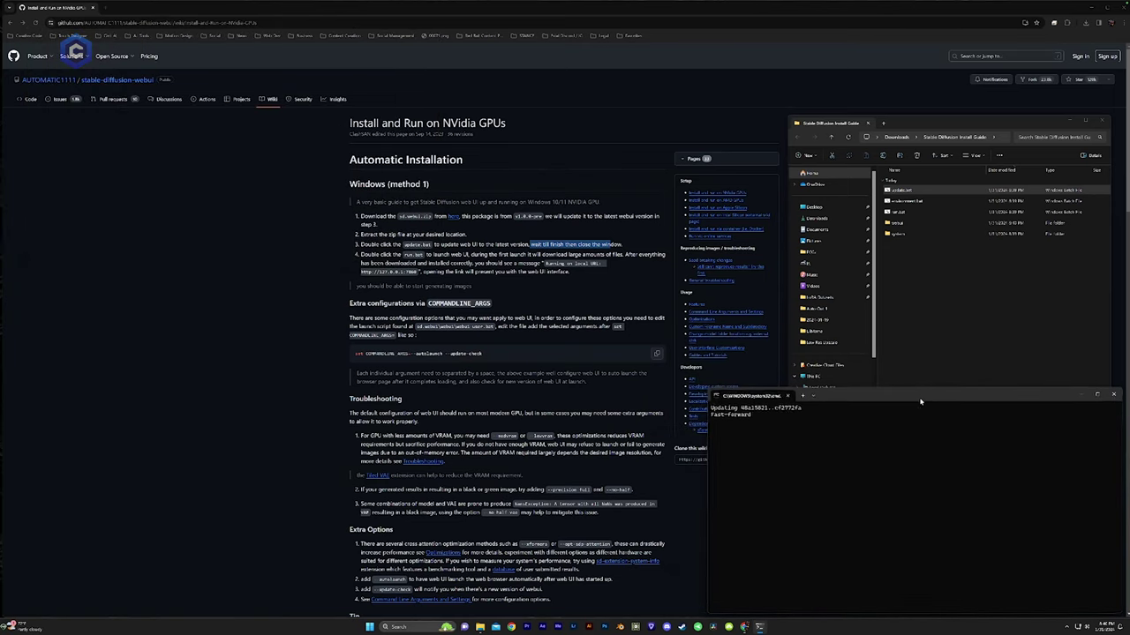
{"action": "left_click_drag", "start_coordinate": [909, 112], "coordinate": [909, 82]}
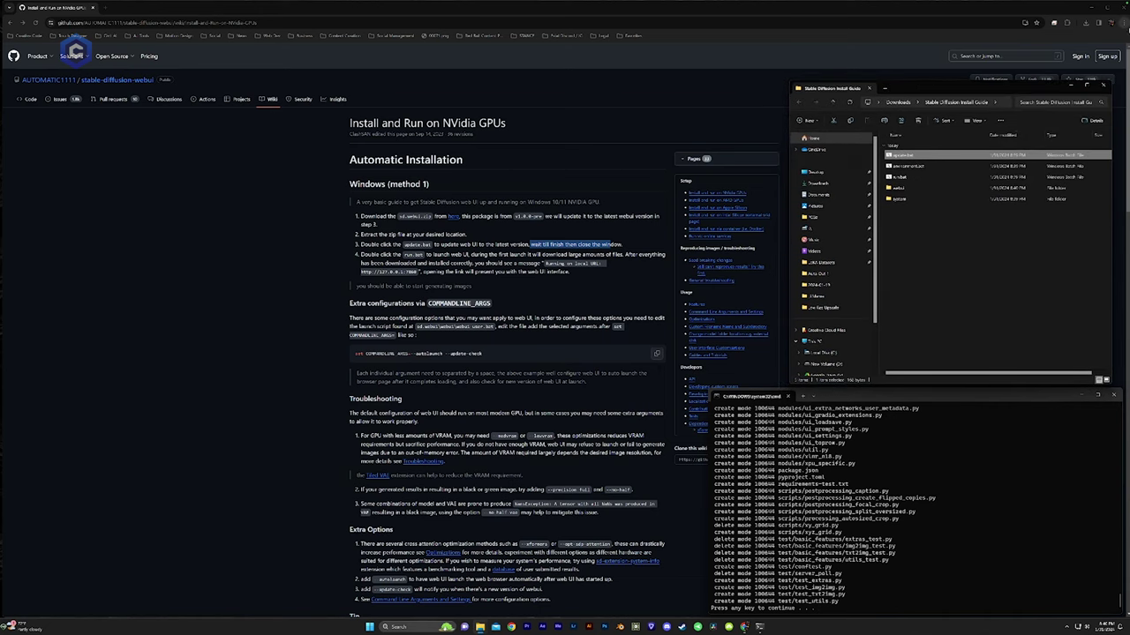
{"action": "left_click", "coordinate": [1069, 6]}
{"action": "left_click_drag", "start_coordinate": [1071, 7], "coordinate": [704, 76]}
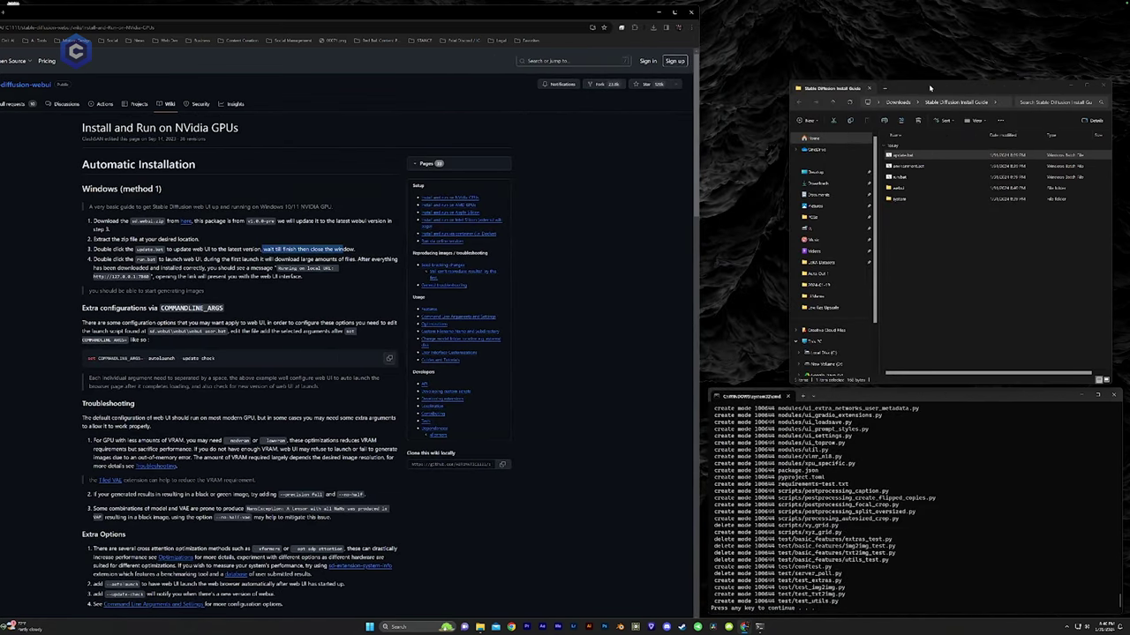
{"action": "left_click_drag", "start_coordinate": [929, 88], "coordinate": [941, 321]}
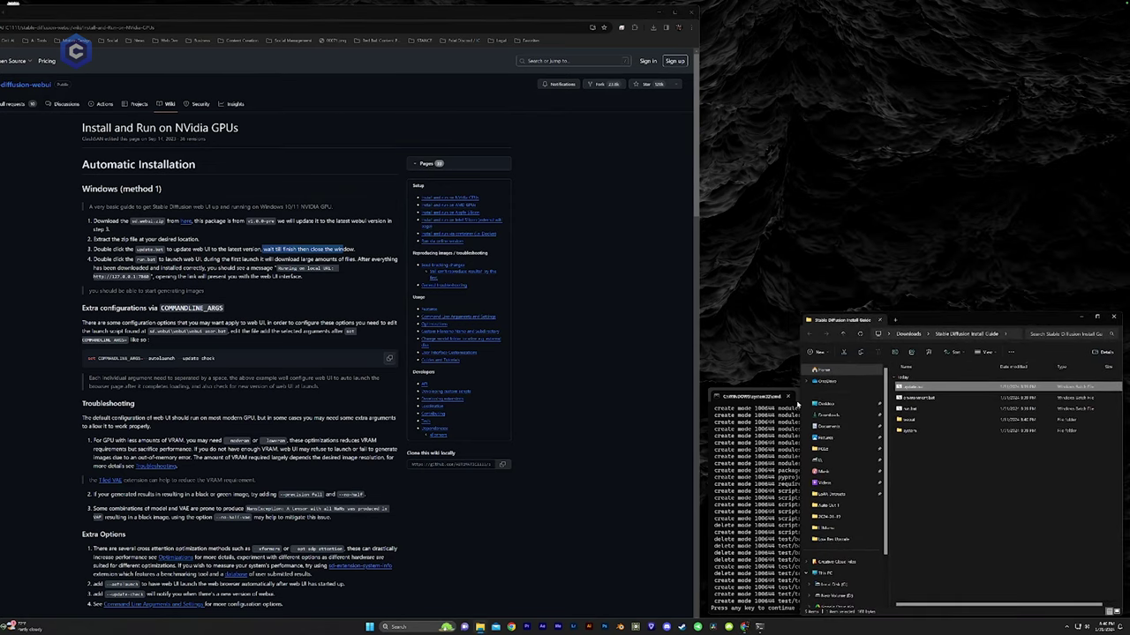
{"action": "left_click", "coordinate": [799, 398]}
{"action": "left_click_drag", "start_coordinate": [799, 399], "coordinate": [847, 91]}
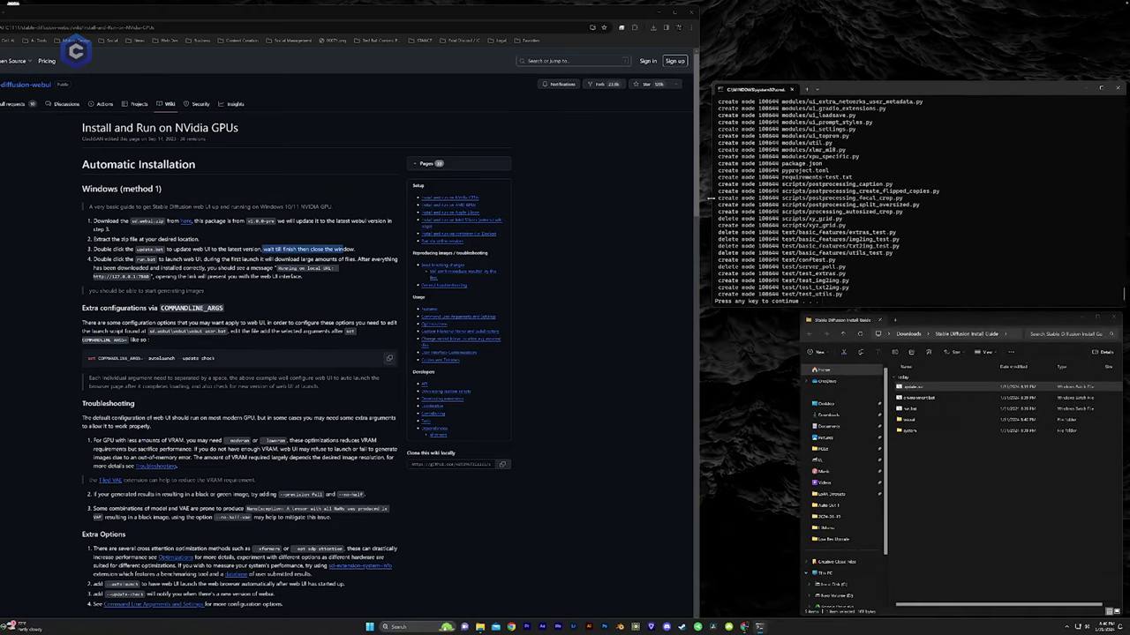
{"action": "left_click_drag", "start_coordinate": [710, 199], "coordinate": [818, 203]}
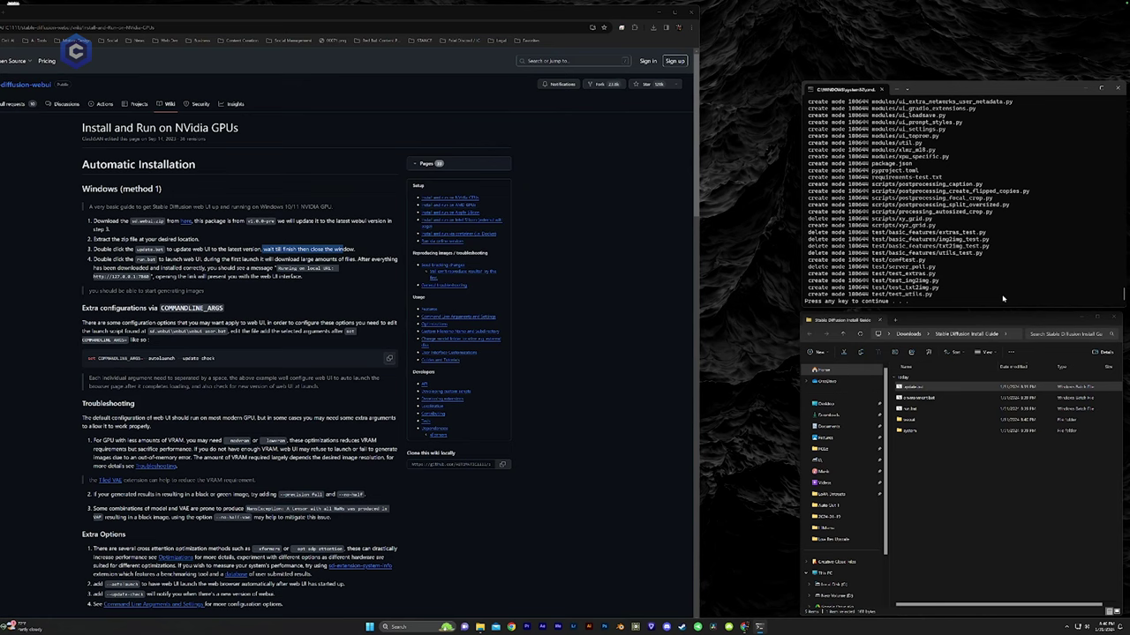
Close the finished update console and clear the highlighted wiki text
{"action": "key", "text": "Return"}
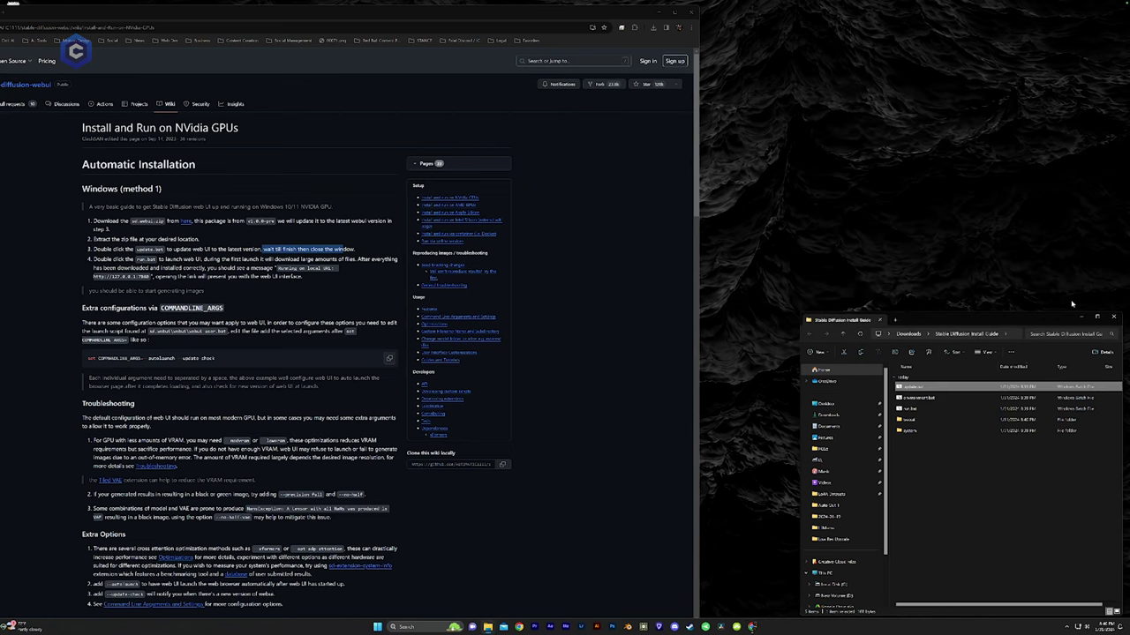
{"action": "left_click_drag", "start_coordinate": [698, 327], "coordinate": [802, 328]}
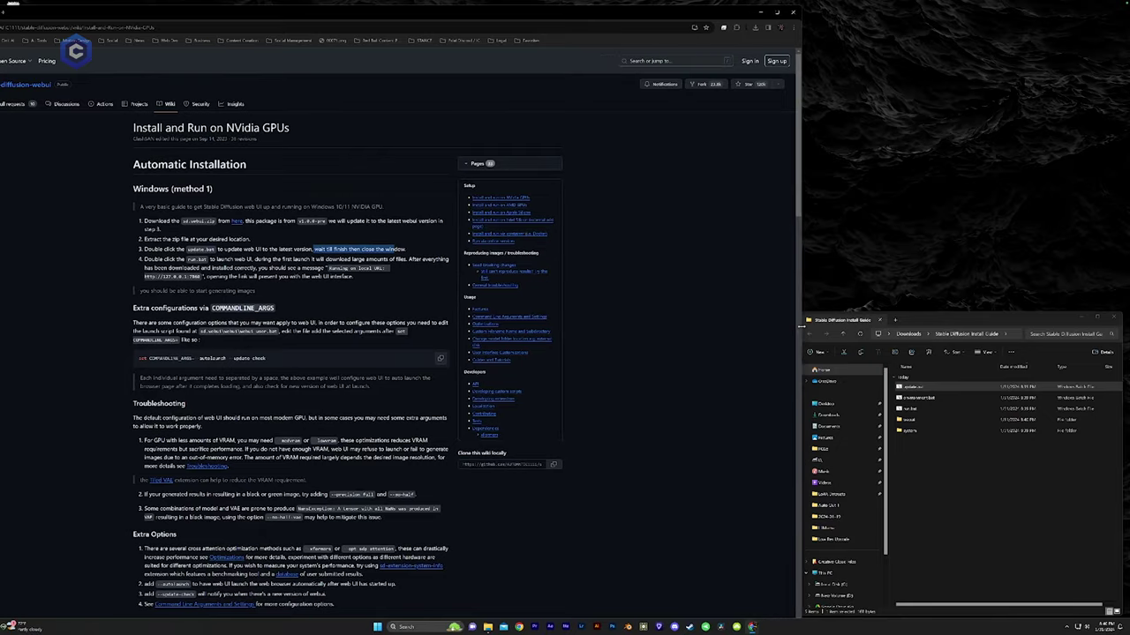
{"action": "left_click", "coordinate": [368, 261]}
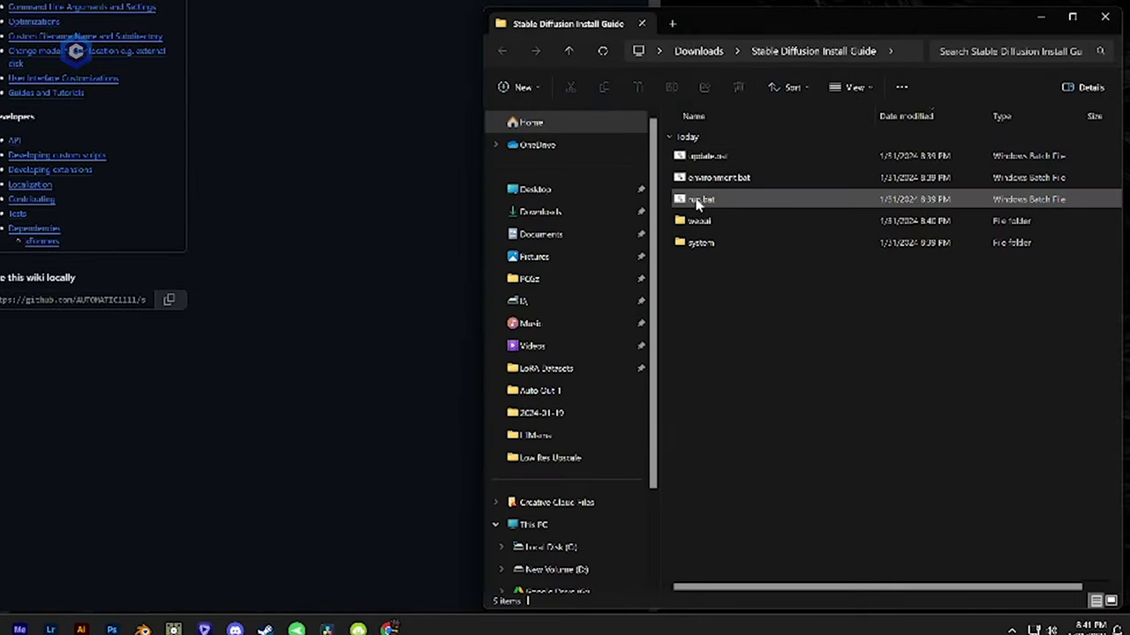
Launch run.bat past SmartScreen (More info, Run anyway) and position its console window
{"action": "double_click", "coordinate": [698, 201]}
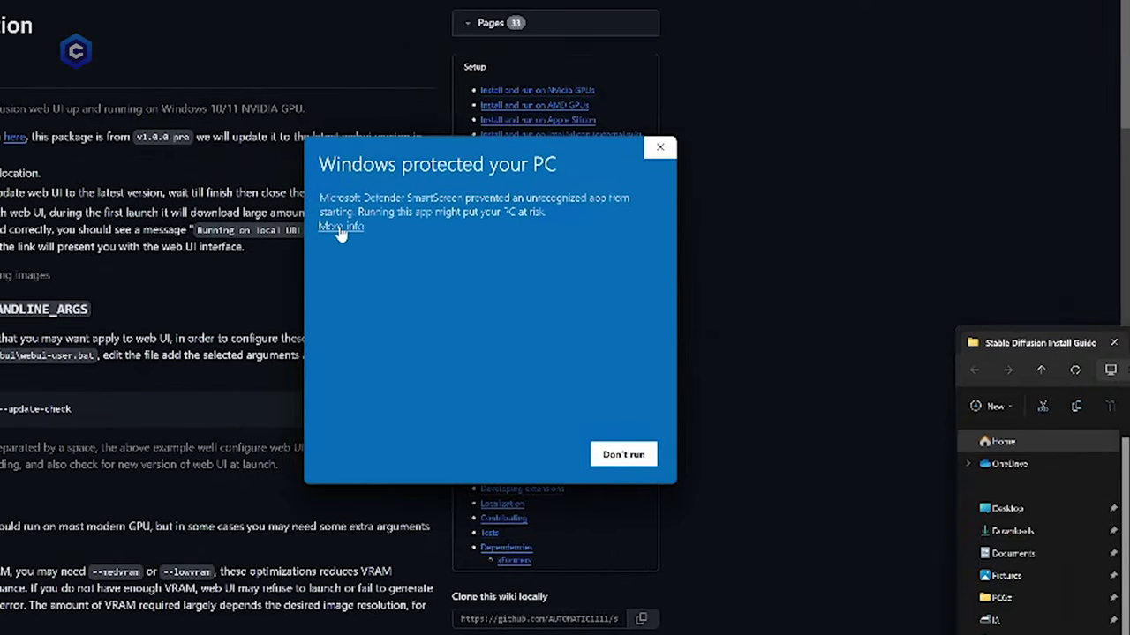
{"action": "left_click", "coordinate": [341, 227]}
{"action": "left_click", "coordinate": [538, 456]}
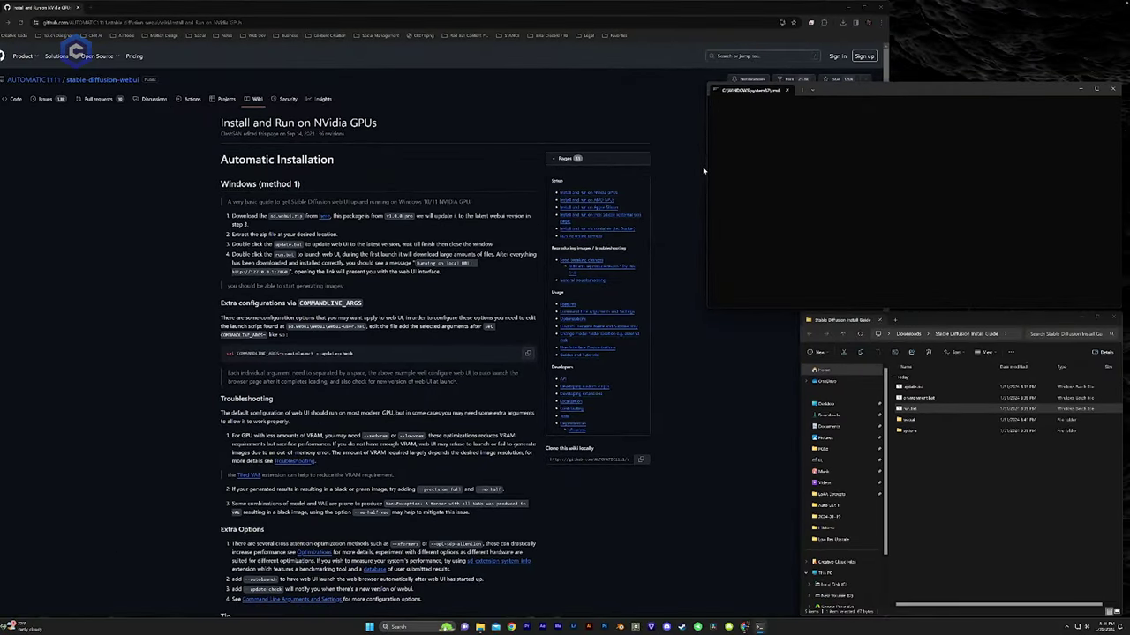
{"action": "left_click_drag", "start_coordinate": [705, 167], "coordinate": [794, 172]}
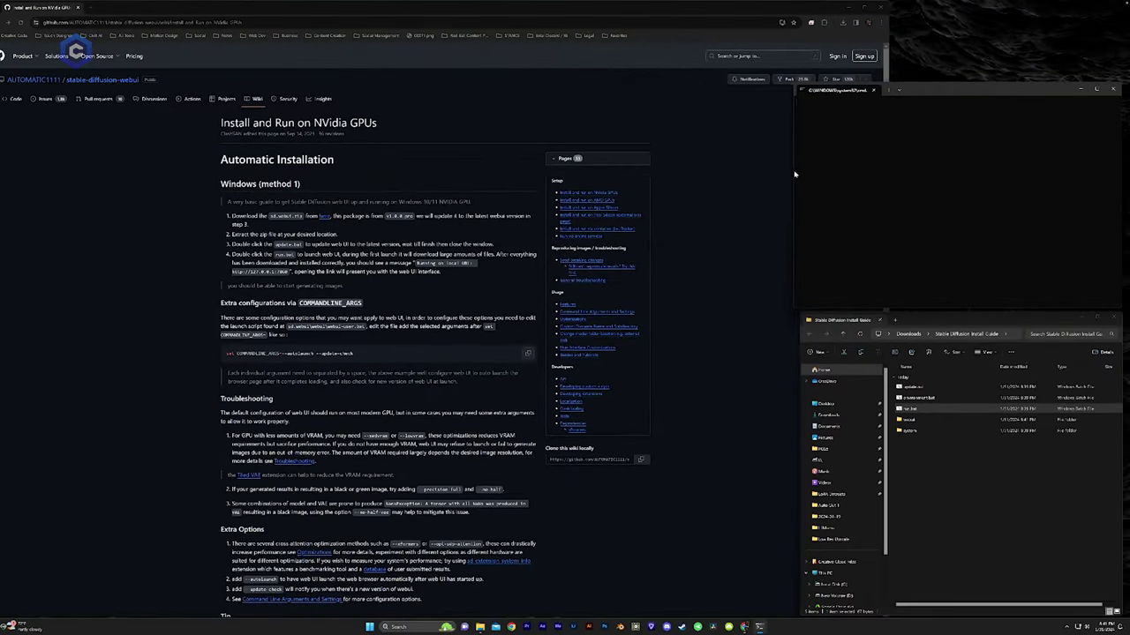
{"action": "left_click_drag", "start_coordinate": [937, 316], "coordinate": [944, 320]}
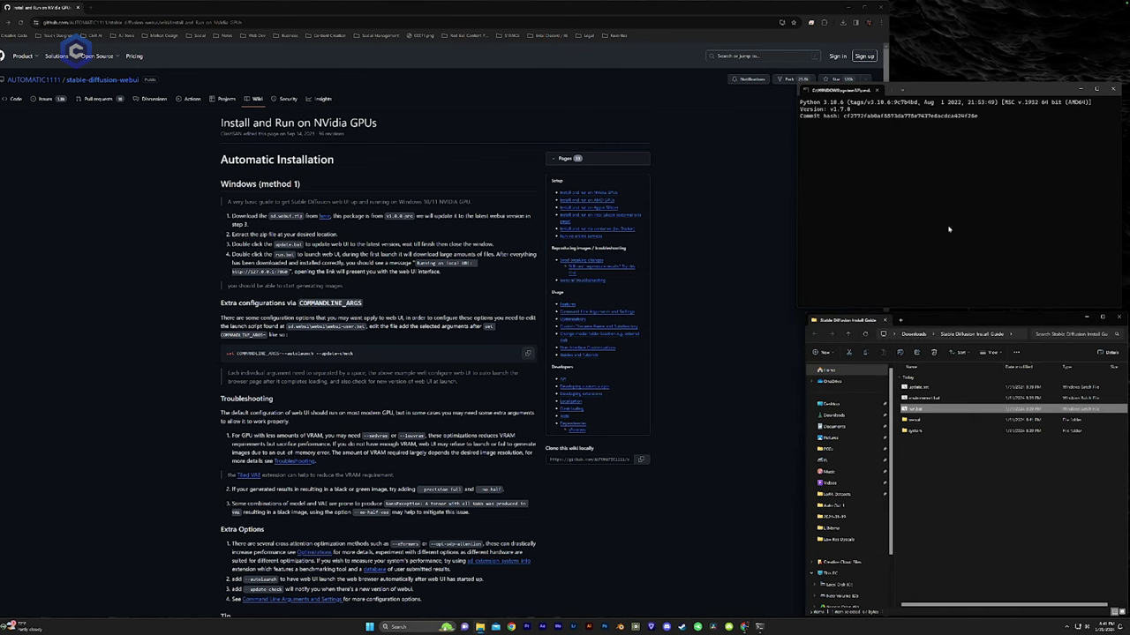
{"action": "left_click_drag", "start_coordinate": [942, 92], "coordinate": [949, 90]}
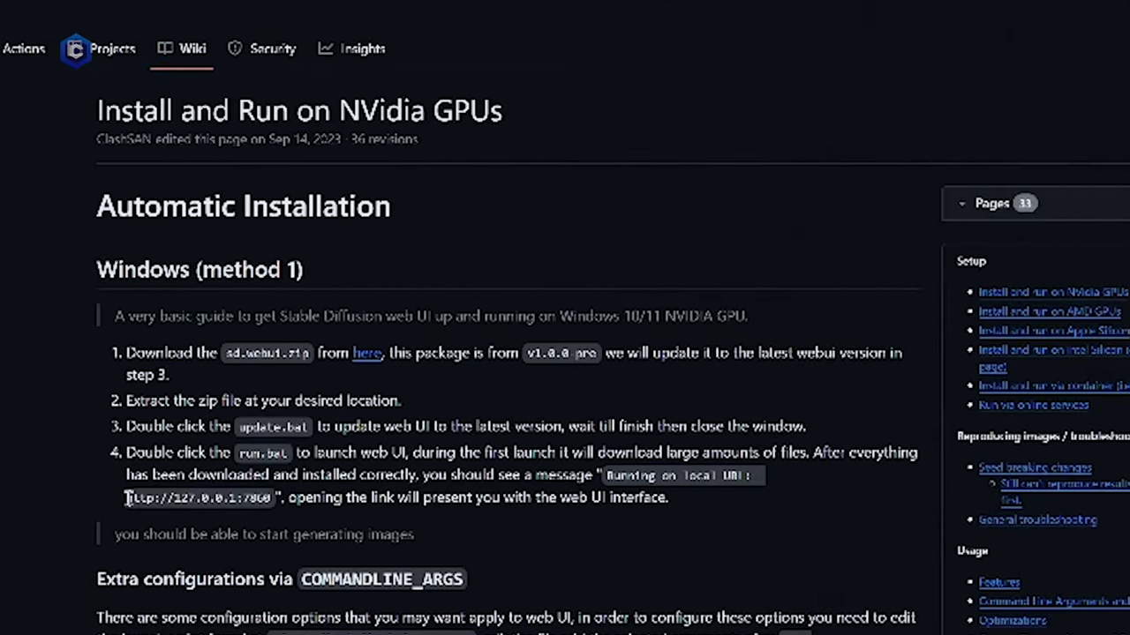
{"action": "left_click_drag", "start_coordinate": [127, 499], "coordinate": [272, 500]}
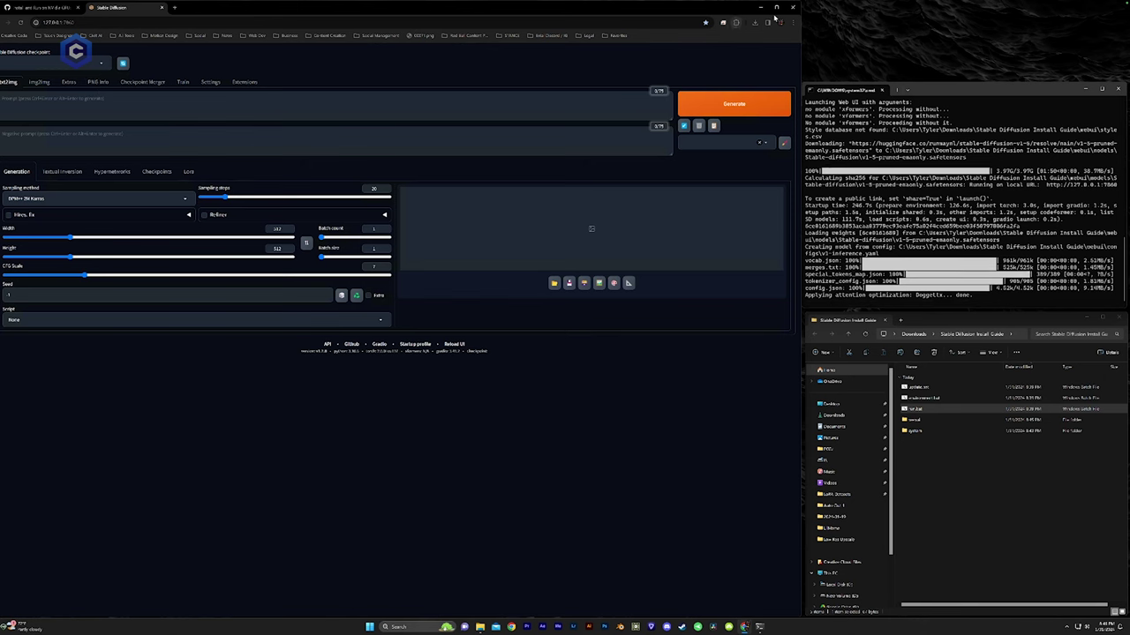
Close the Stable Diffusion web UI tab and its running console, keeping the GitHub guide open
{"action": "left_click_drag", "start_coordinate": [680, 12], "coordinate": [692, 13]}
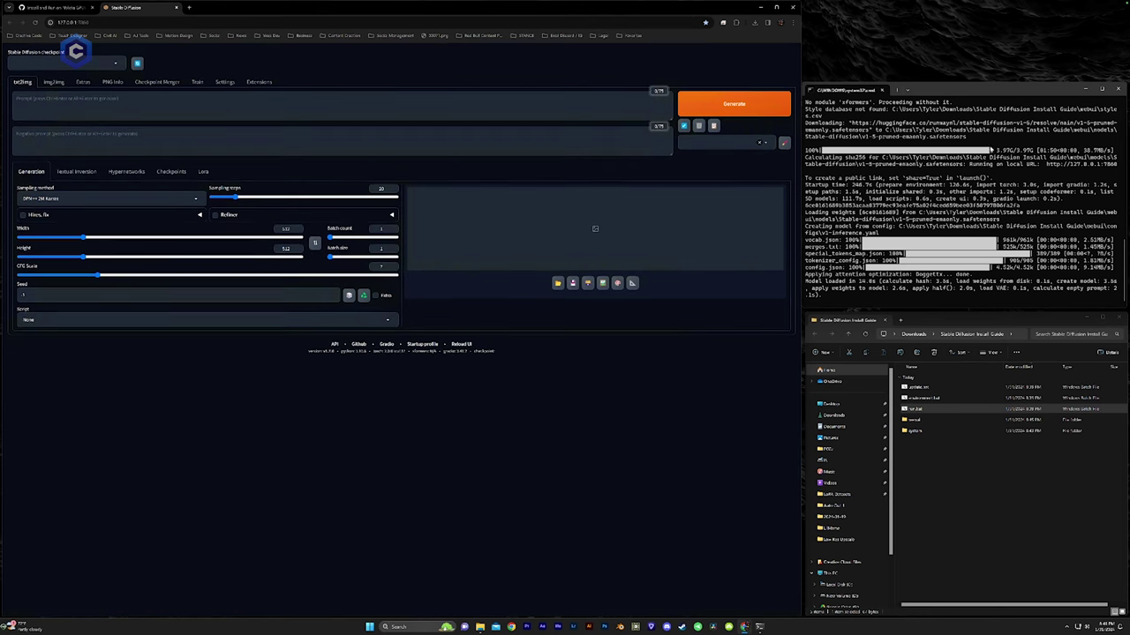
{"action": "scroll", "coordinate": [1068, 264], "scroll_direction": "up", "scroll_amount": 12}
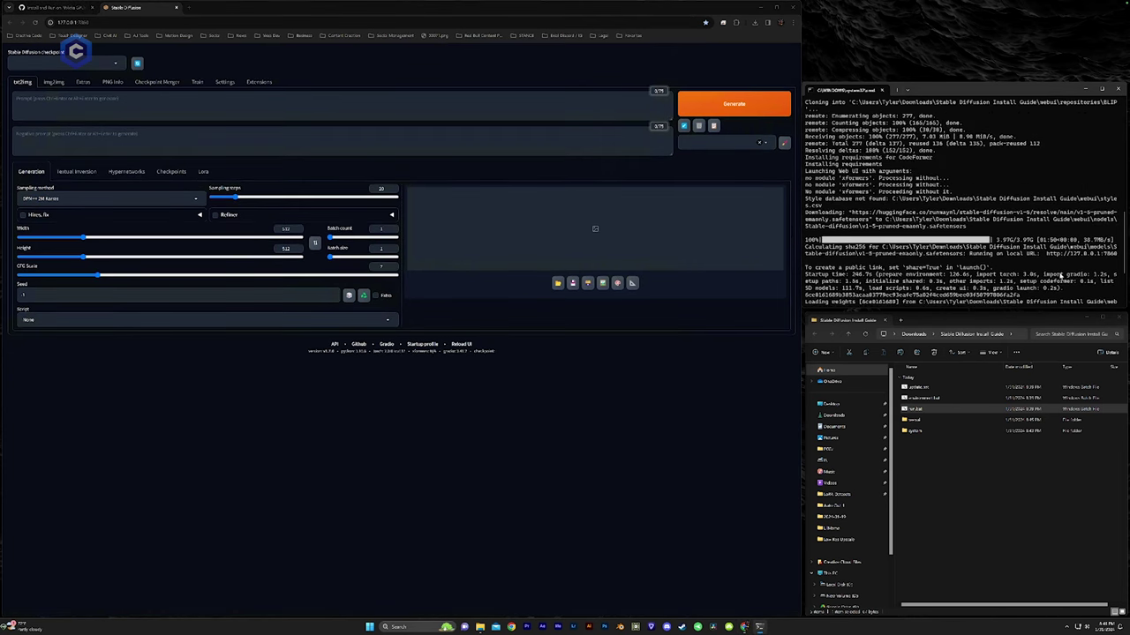
{"action": "scroll", "coordinate": [1060, 276], "scroll_direction": "up", "scroll_amount": 10}
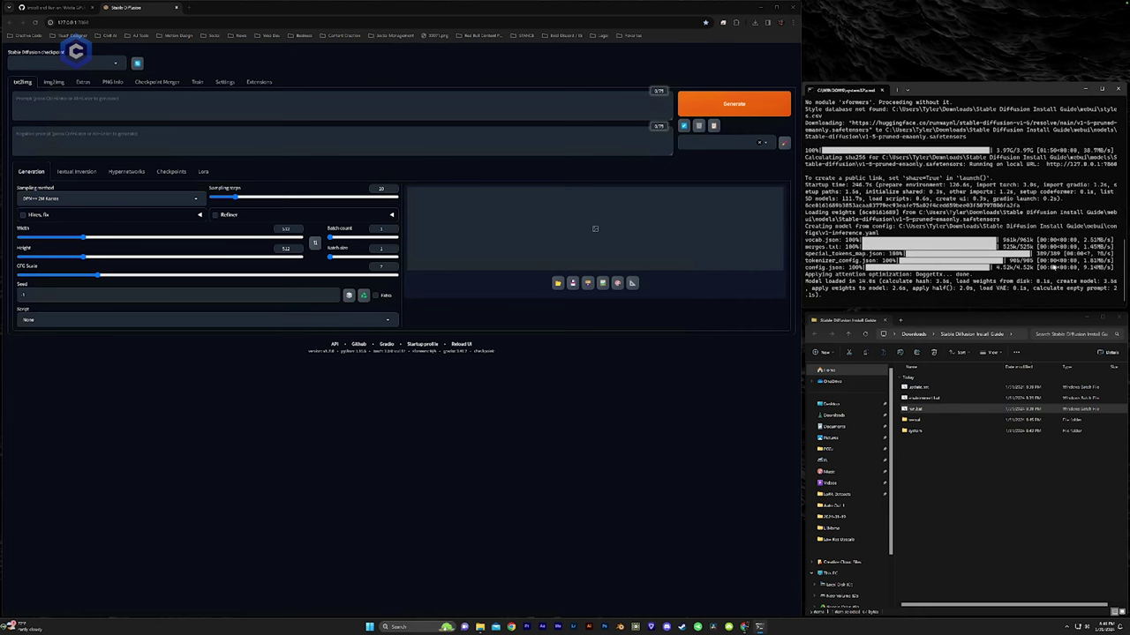
{"action": "left_click", "coordinate": [57, 7]}
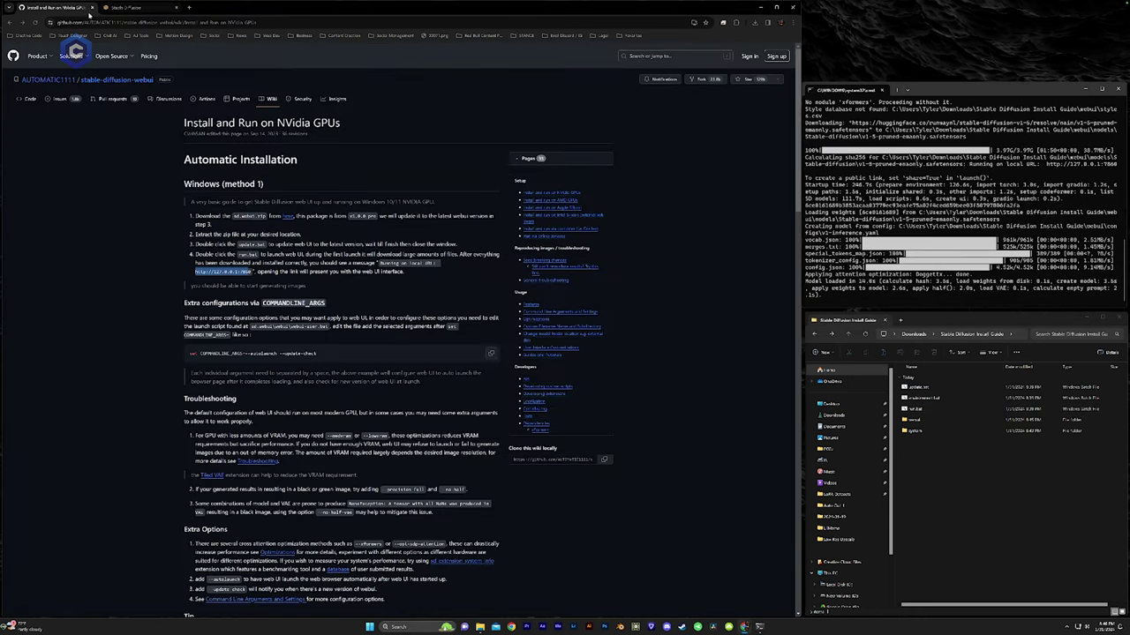
{"action": "left_click", "coordinate": [115, 9]}
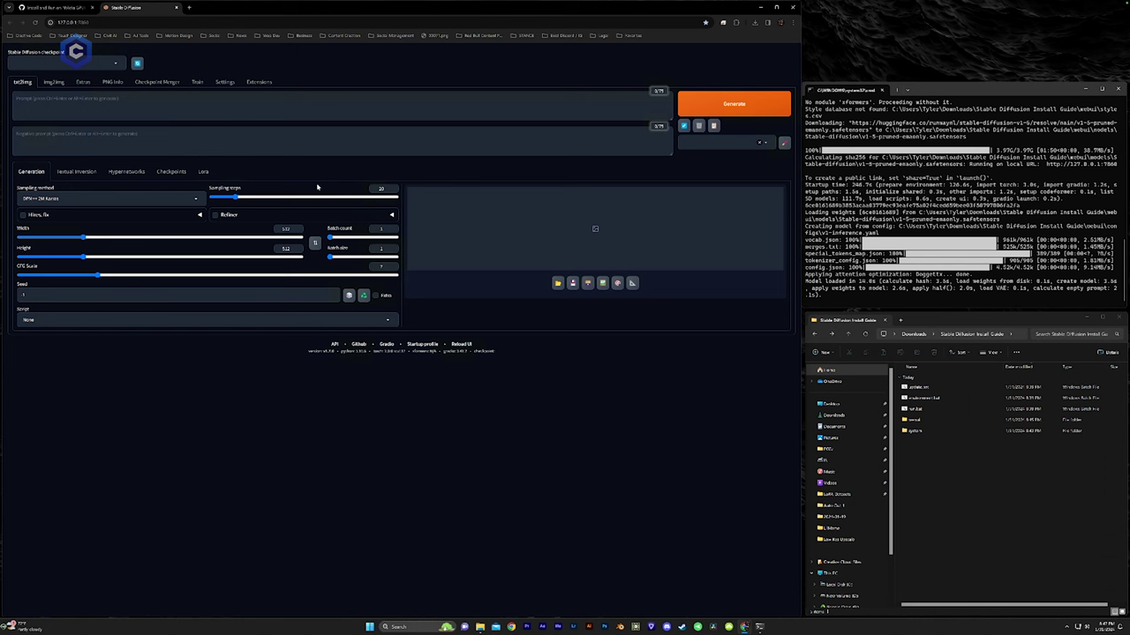
{"action": "left_click", "coordinate": [177, 8]}
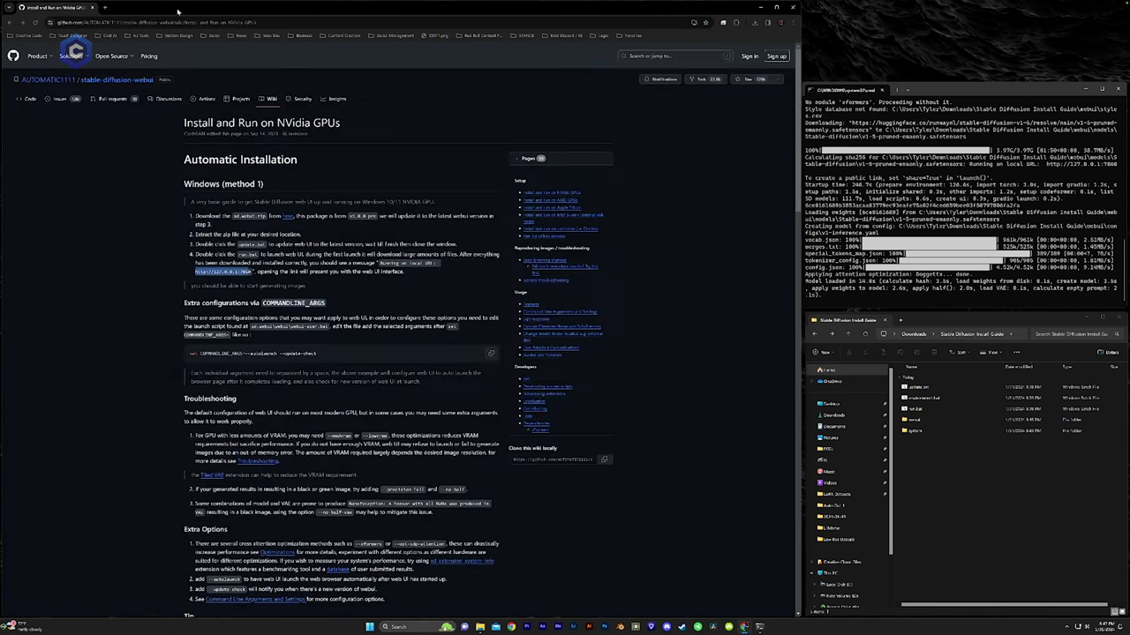
{"action": "left_click", "coordinate": [1118, 89]}
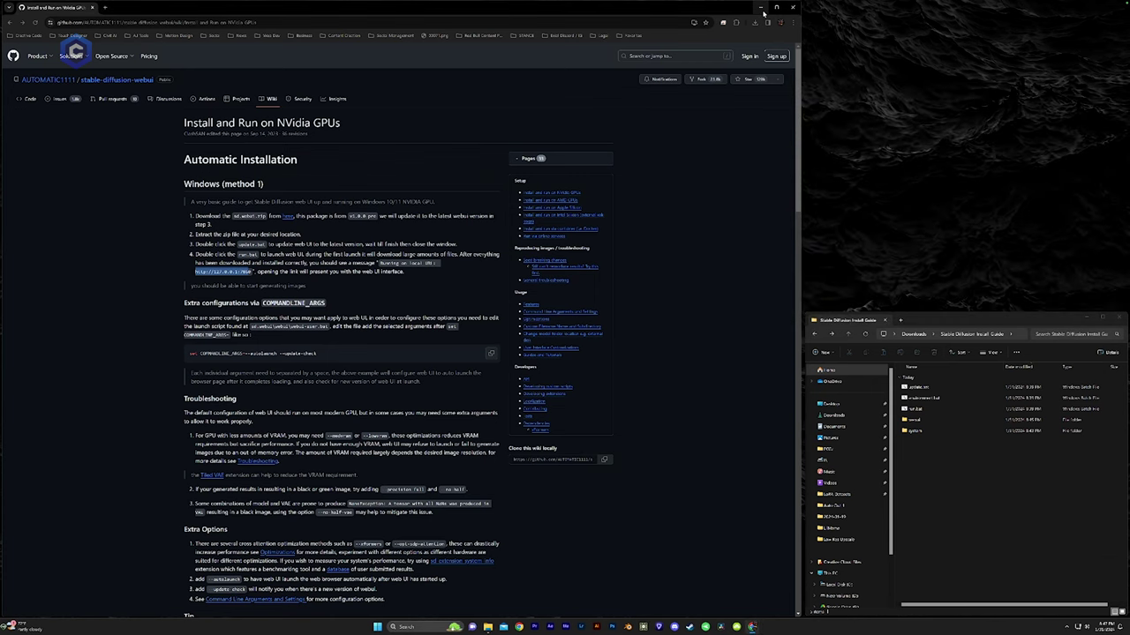
Relaunch run.bat from Downloads > Stable Diffusion Install Guide
{"action": "left_click", "coordinate": [761, 7]}
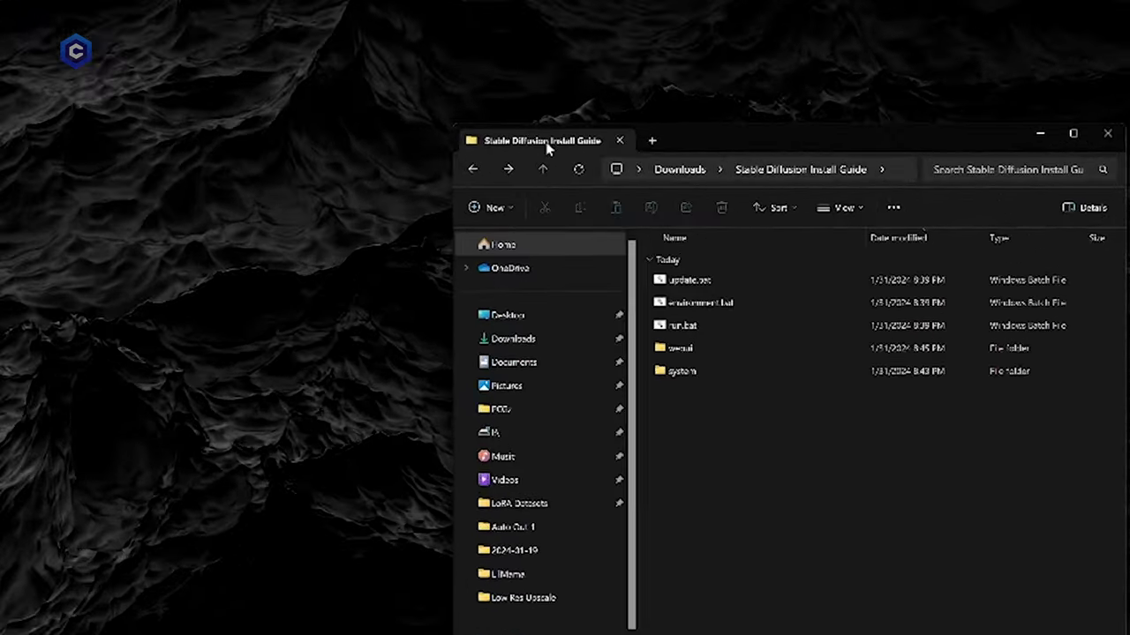
{"action": "left_click", "coordinate": [473, 169]}
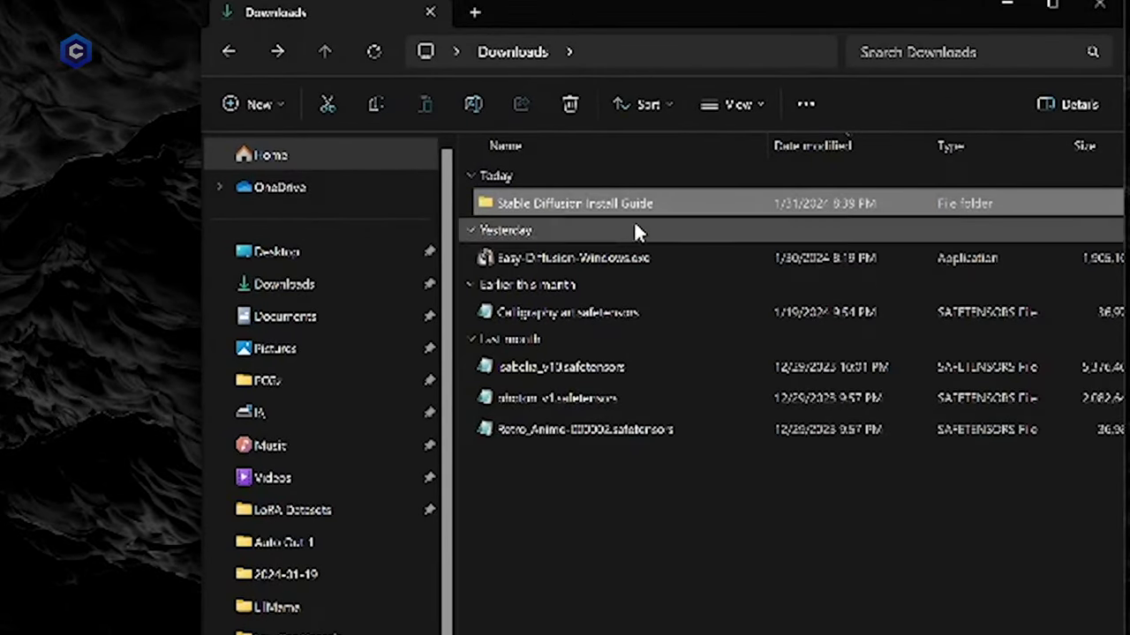
{"action": "double_click", "coordinate": [605, 205]}
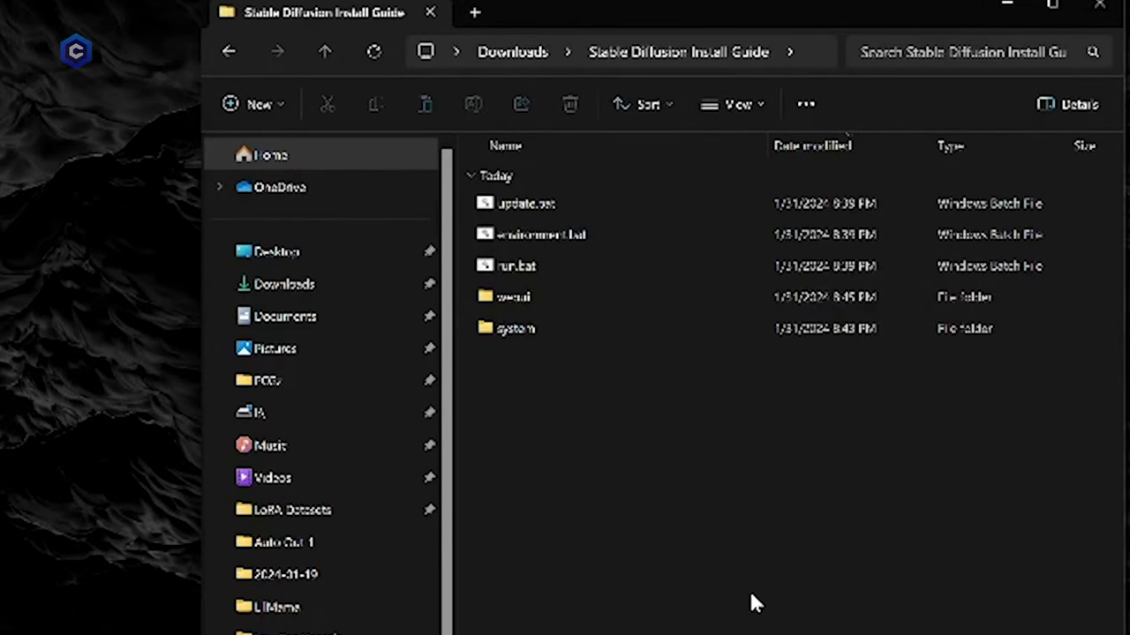
{"action": "left_click", "coordinate": [505, 267]}
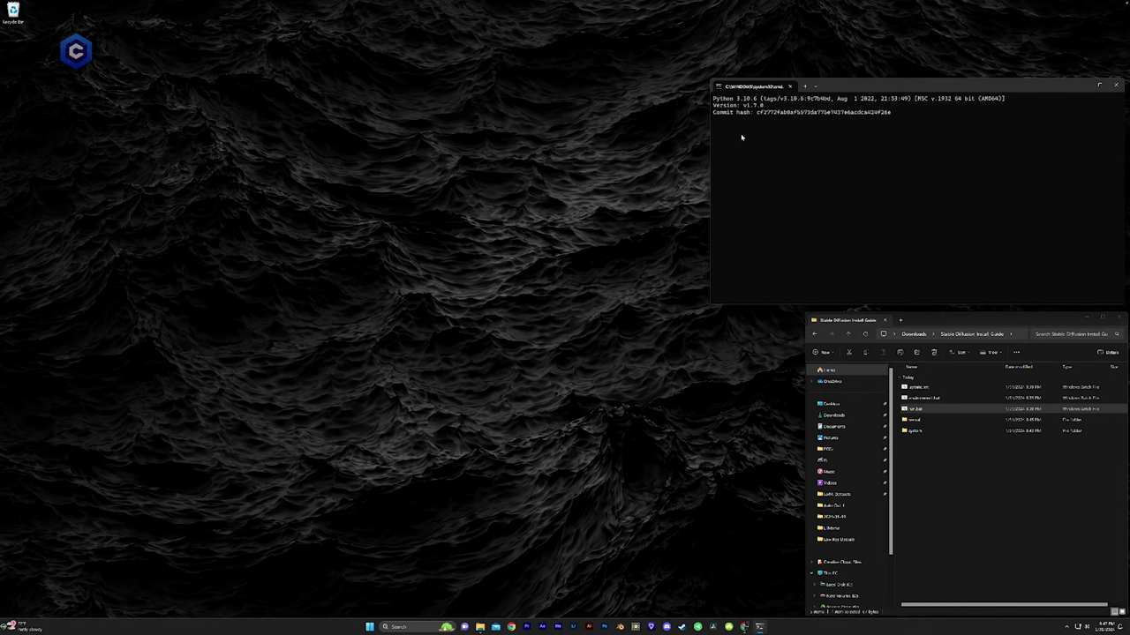
Narrow the relaunched console window while the web UI loads
{"action": "left_click_drag", "start_coordinate": [710, 153], "coordinate": [802, 148]}
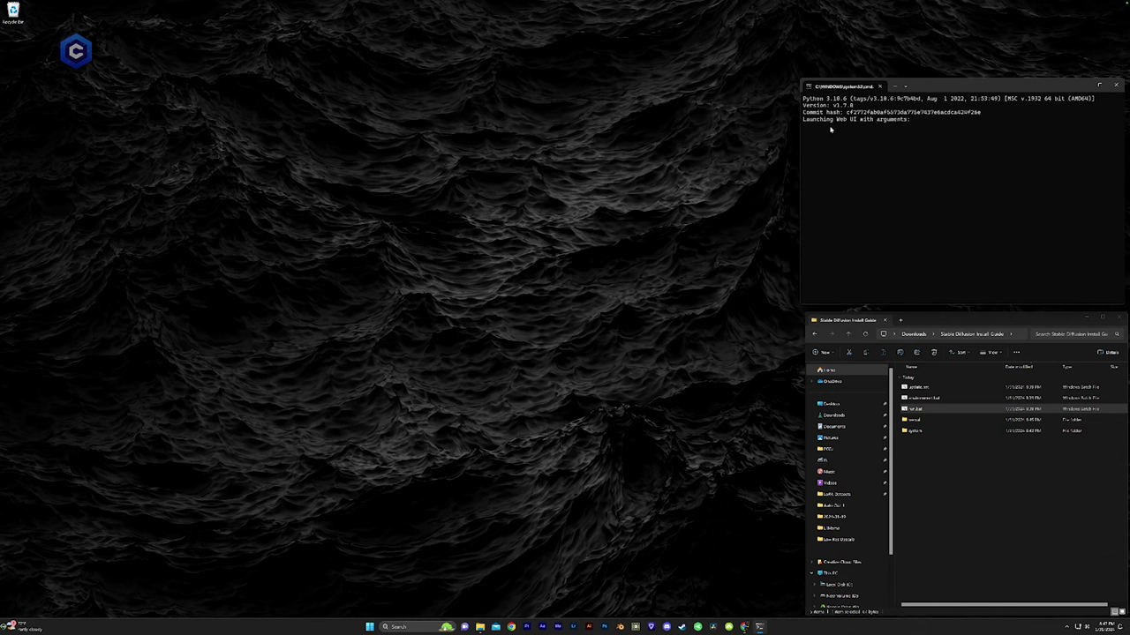